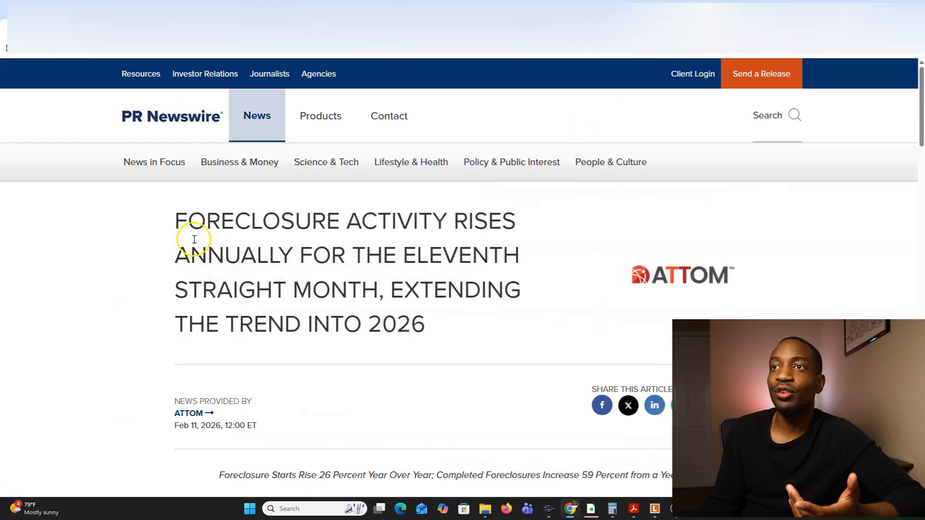
# Read through the article headline about foreclosure activity rising annually for the eleventh straight month, highlighting it line by line
pyautogui.moveTo(175, 221); pyautogui.dragTo(584, 219)
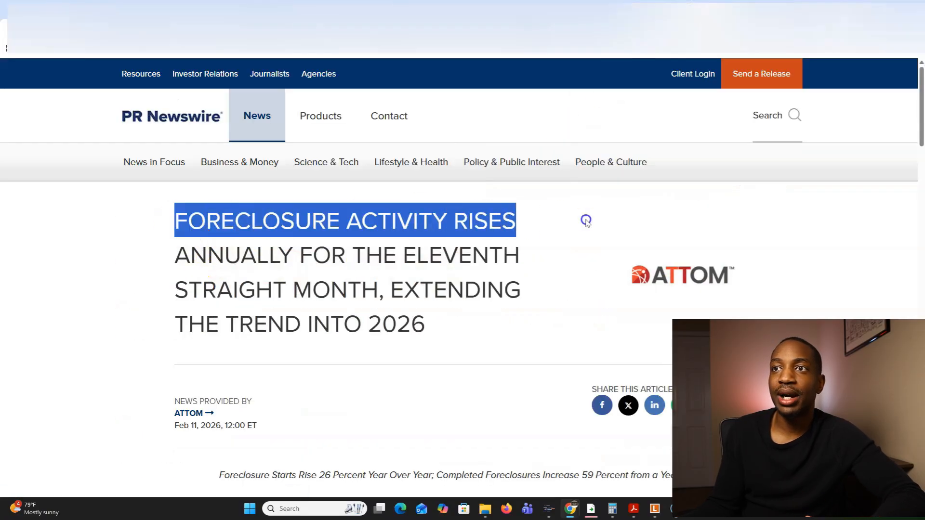
pyautogui.moveTo(269, 255); pyautogui.dragTo(476, 260)
pyautogui.moveTo(256, 291); pyautogui.dragTo(439, 292)
pyautogui.moveTo(190, 333); pyautogui.dragTo(436, 337)
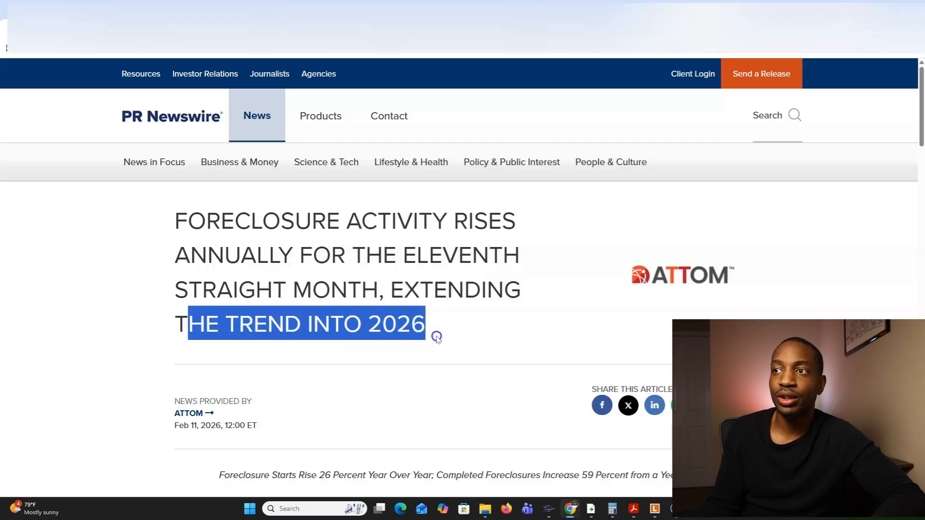
# Switch to PropStream and preview the Pre-Foreclosures, Liens, Failed Listings, Divorce and Bankruptcy lead lists for Charlotte, NC, leaving none applied
pyautogui.click(484, 12)
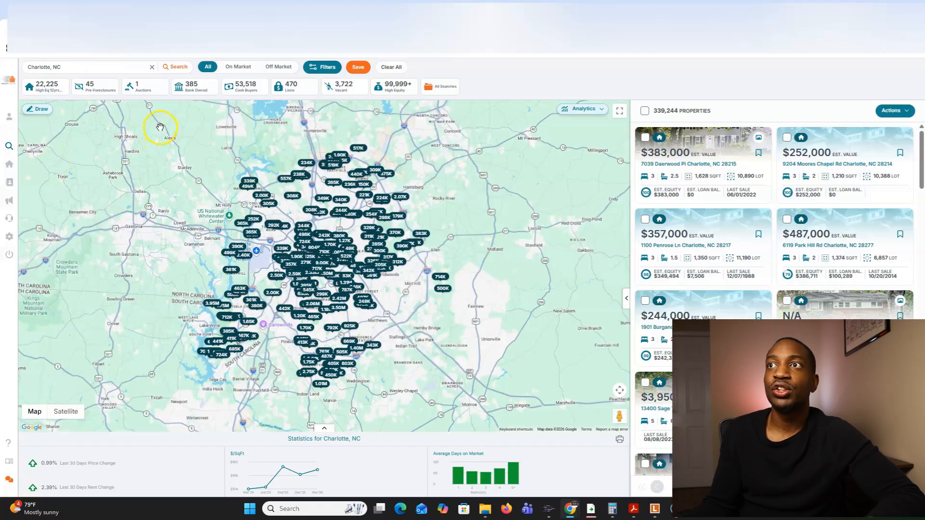
pyautogui.click(321, 68)
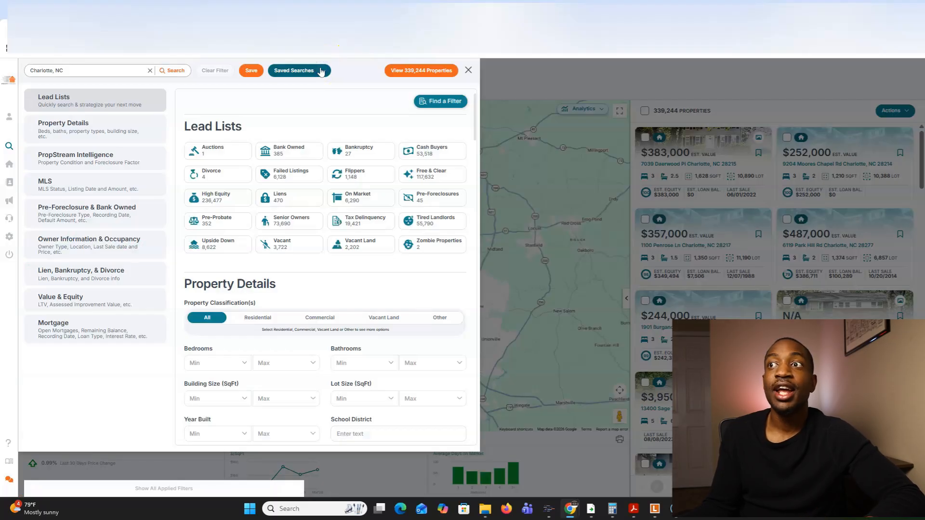
pyautogui.click(426, 200)
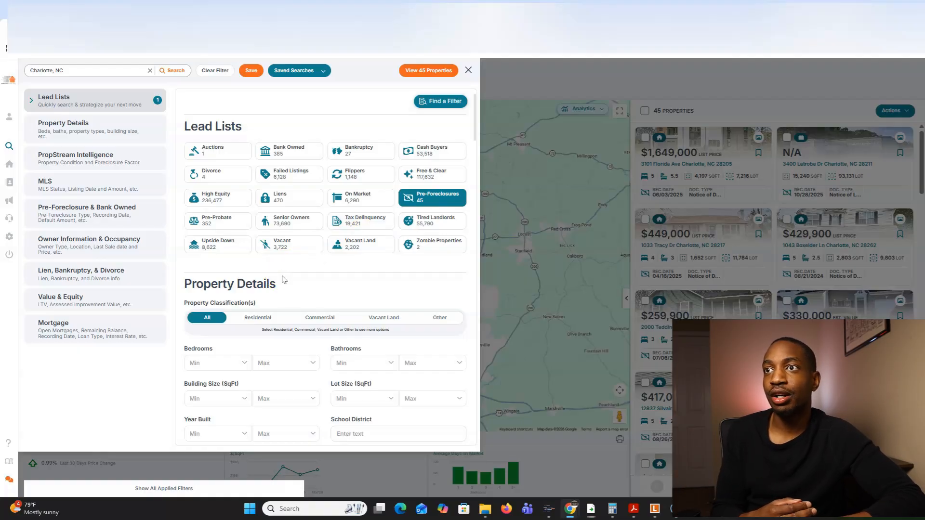
pyautogui.click(286, 204)
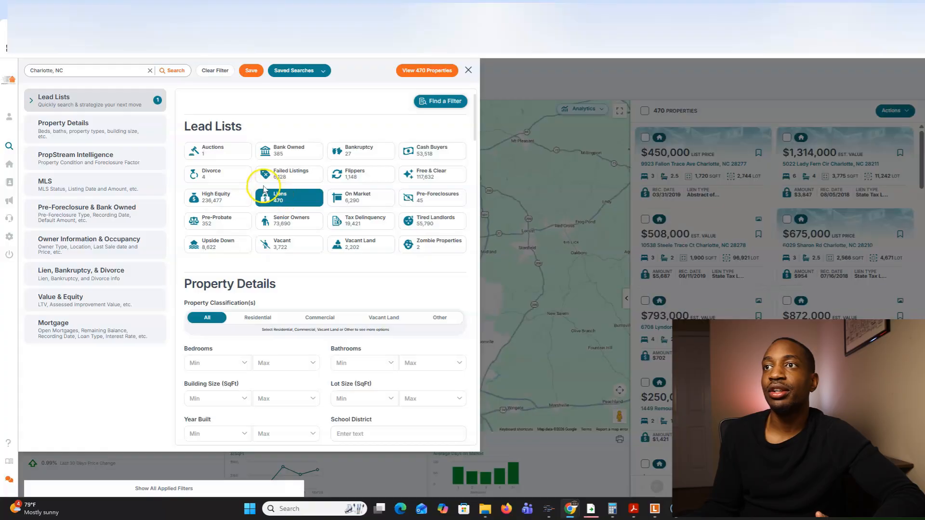
pyautogui.click(277, 178)
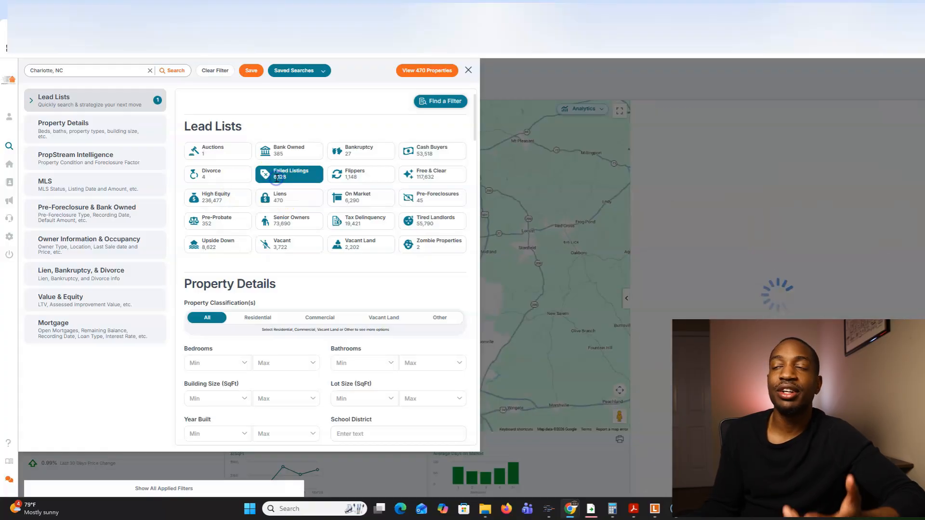
pyautogui.click(225, 182)
pyautogui.click(357, 158)
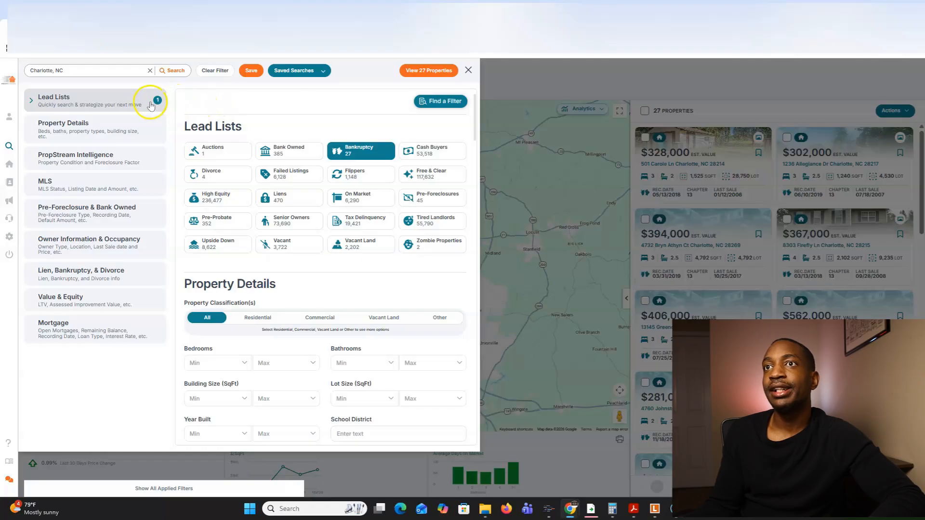
pyautogui.click(357, 150)
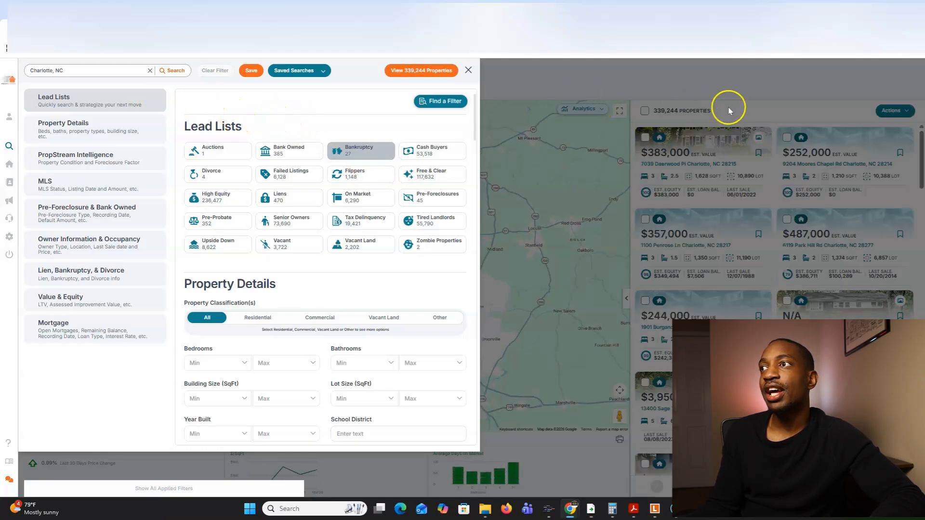
pyautogui.click(727, 115)
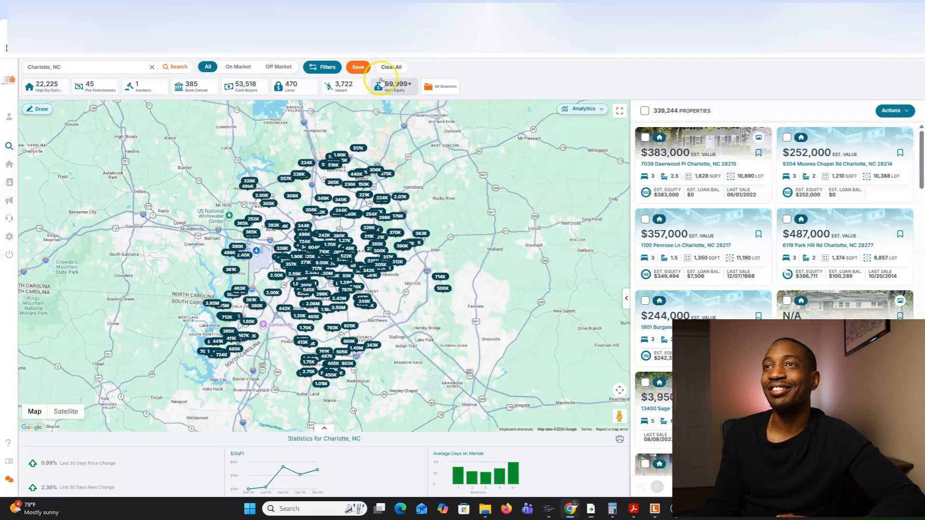
# Filter the Charlotte, NC properties by the Failed Listings lead list
pyautogui.click(321, 67)
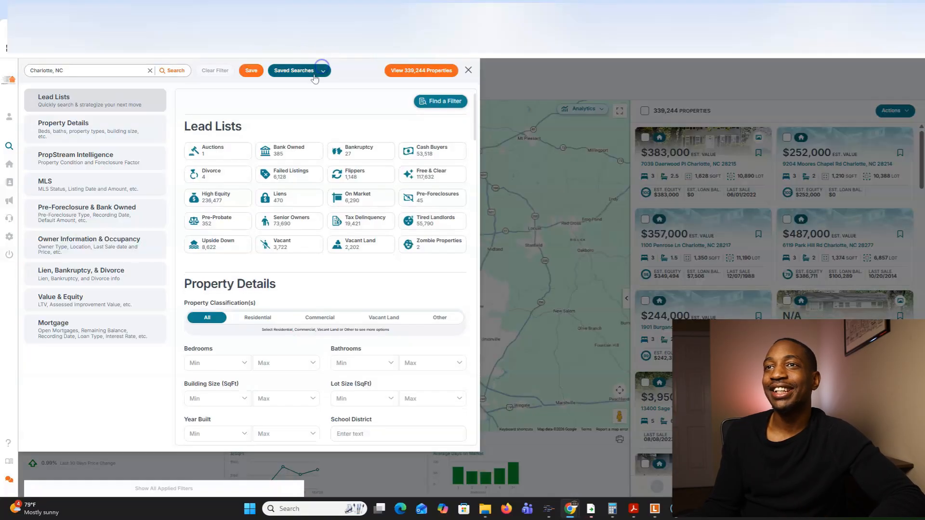
pyautogui.click(298, 185)
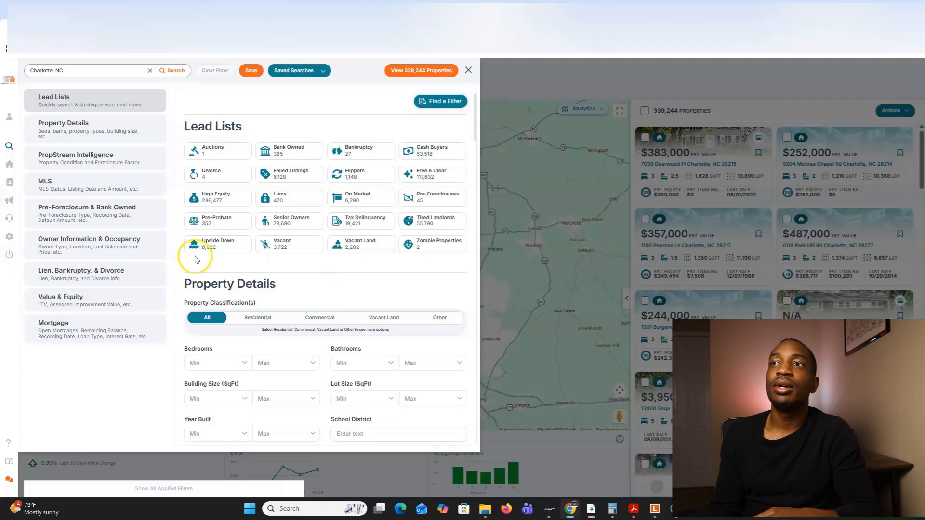
pyautogui.click(313, 179)
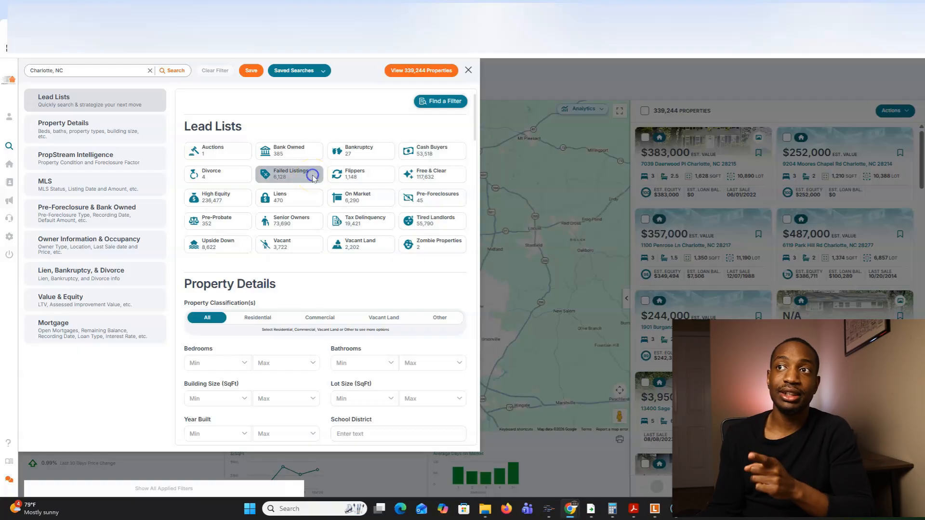
pyautogui.click(365, 310)
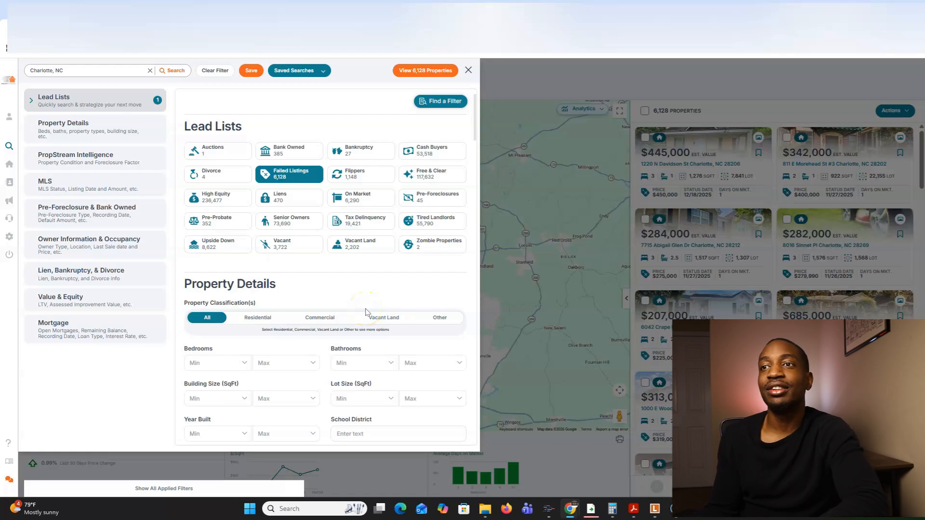
# Restrict the property classification to Residential with only the Single Family property type selected
pyautogui.scroll(-2, 345, 283)
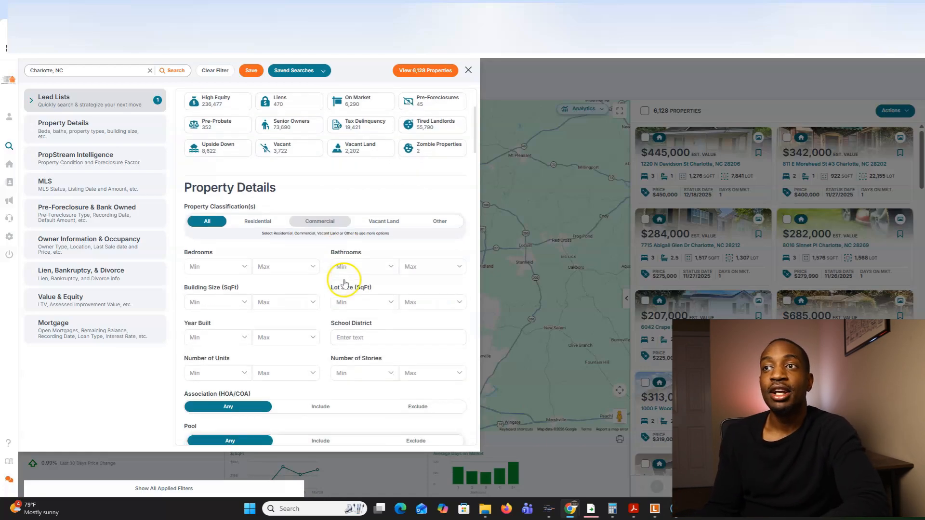
pyautogui.click(268, 226)
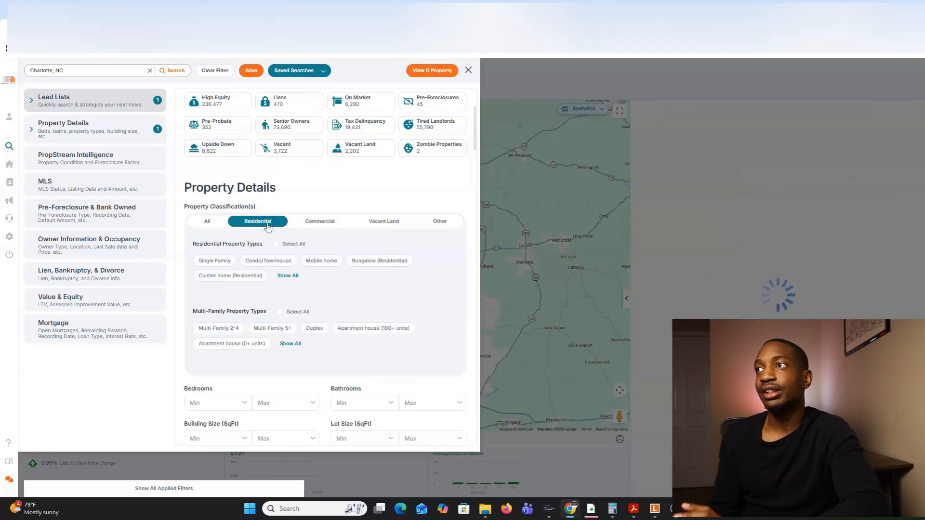
pyautogui.scroll(2, 376, 192)
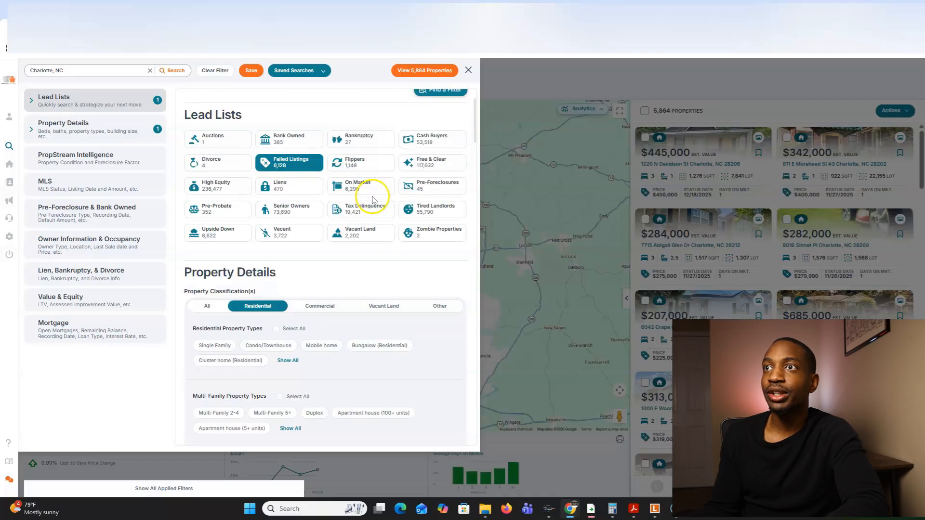
pyautogui.scroll(-3, 344, 268)
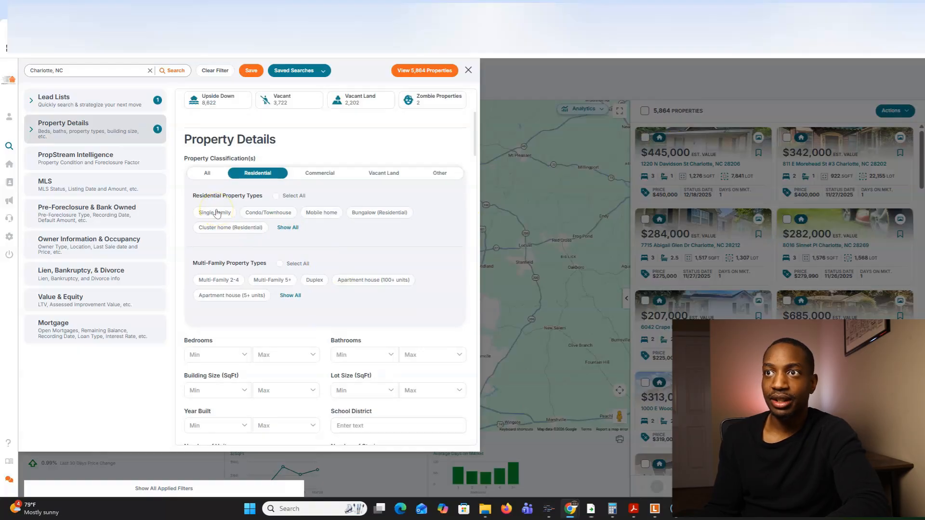
pyautogui.click(231, 281)
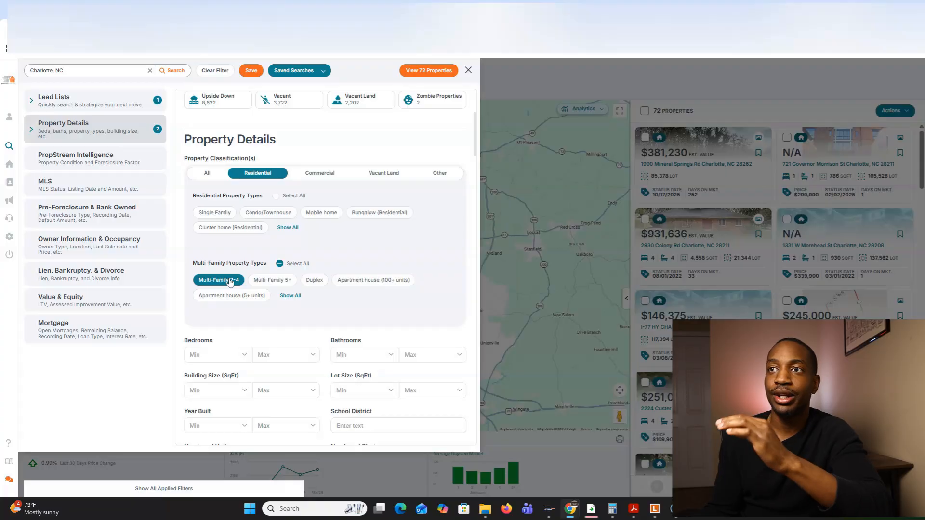
pyautogui.click(229, 281)
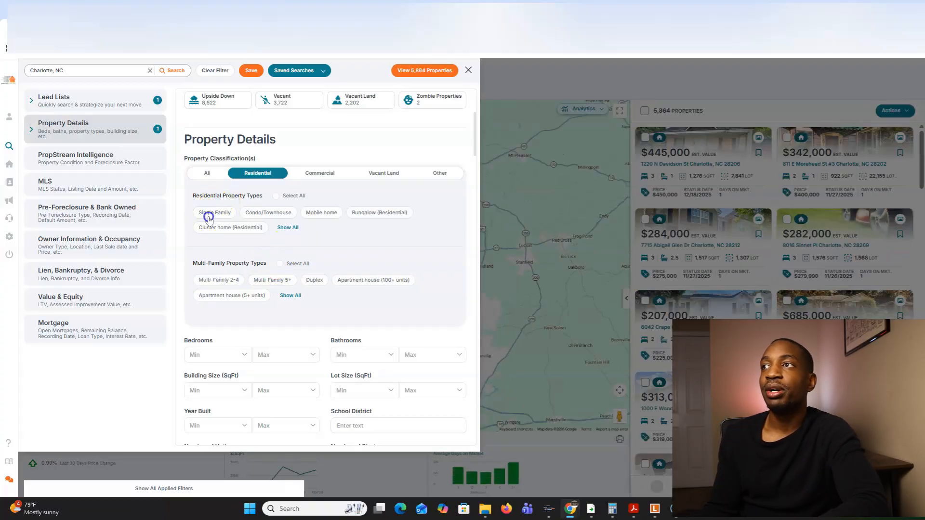
pyautogui.click(215, 213)
# Examine the available Property Details and PropStream Intelligence filters, including property condition and foreclosure factor
pyautogui.scroll(-1, 275, 289)
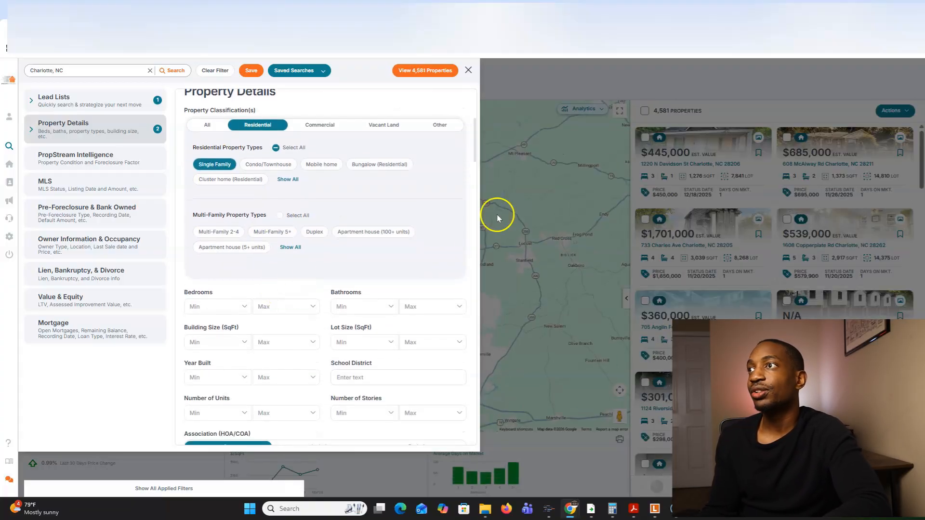
pyautogui.scroll(-2, 300, 268)
pyautogui.scroll(-1, 301, 270)
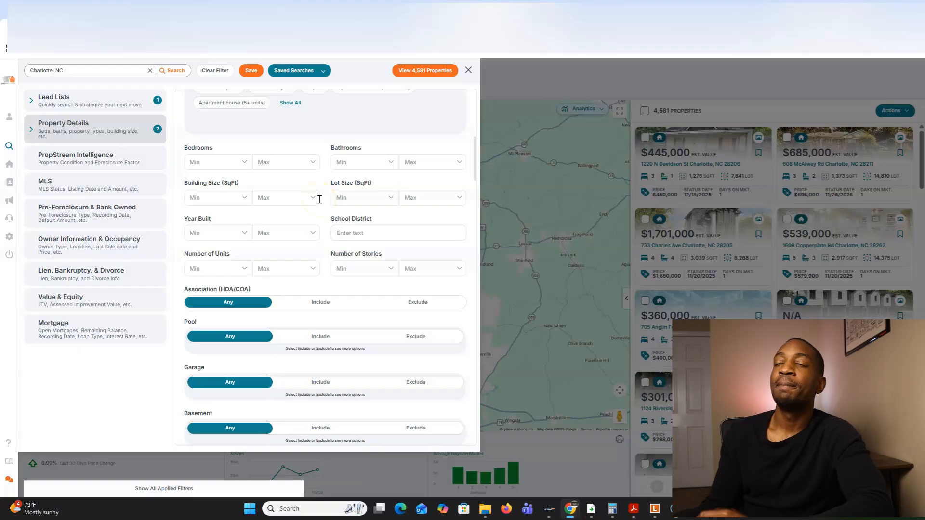
pyautogui.scroll(5, 345, 215)
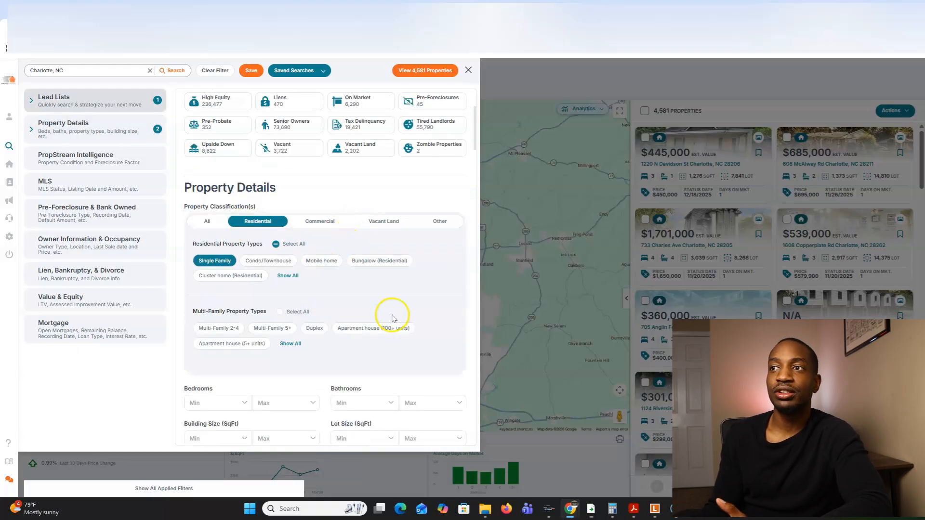
pyautogui.scroll(-6, 390, 313)
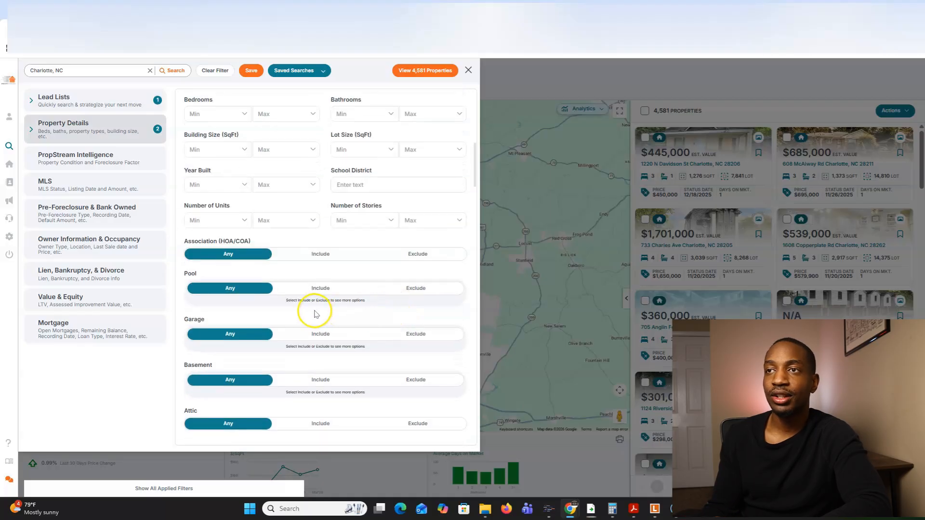
pyautogui.scroll(-4, 256, 322)
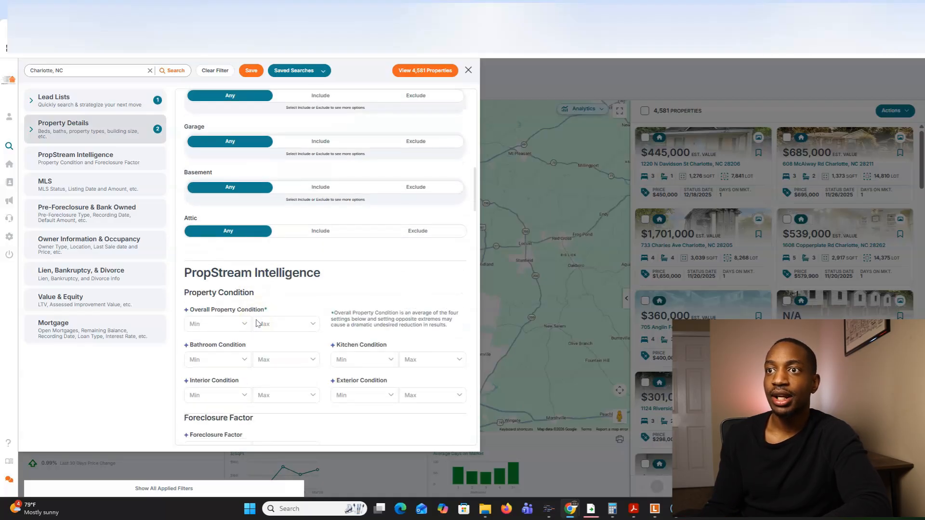
pyautogui.scroll(-4, 303, 306)
pyautogui.scroll(3, 304, 307)
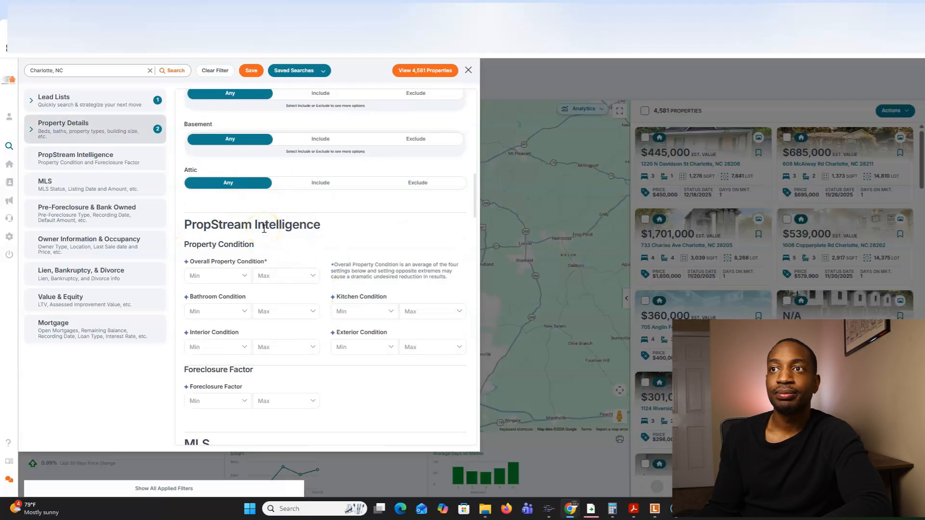
pyautogui.scroll(10, 300, 242)
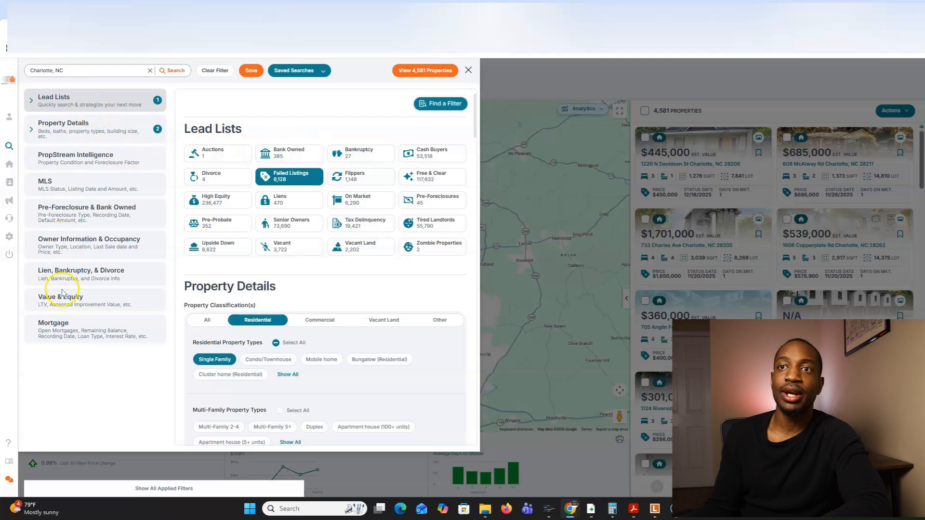
pyautogui.click(77, 155)
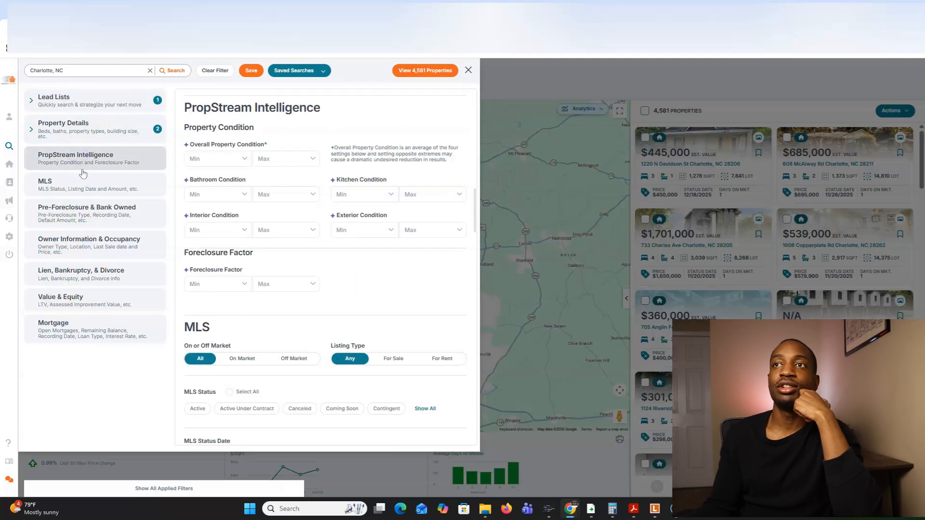
pyautogui.scroll(3, 327, 173)
pyautogui.scroll(10, 327, 173)
# Set the minimum Years of Ownership to 7 in the owner information filters
pyautogui.scroll(-5, 337, 203)
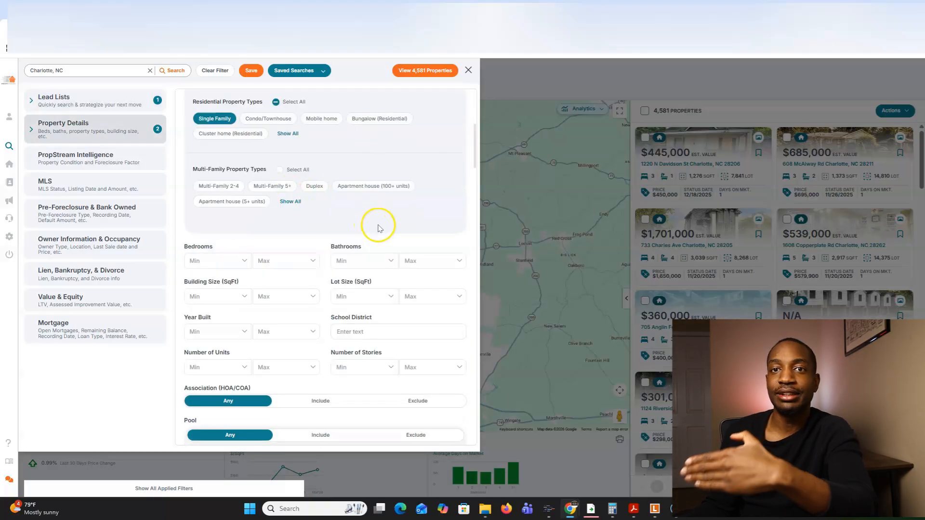
pyautogui.scroll(-10, 375, 228)
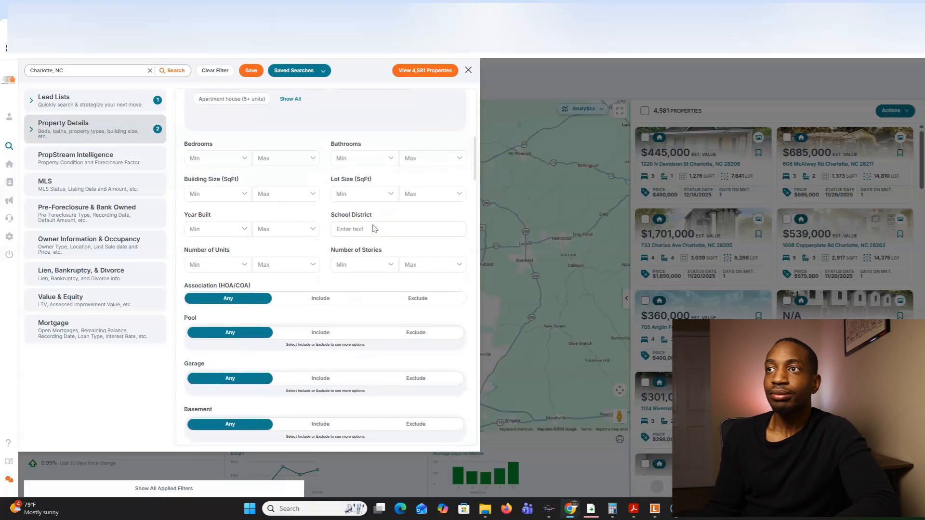
pyautogui.scroll(-4, 374, 228)
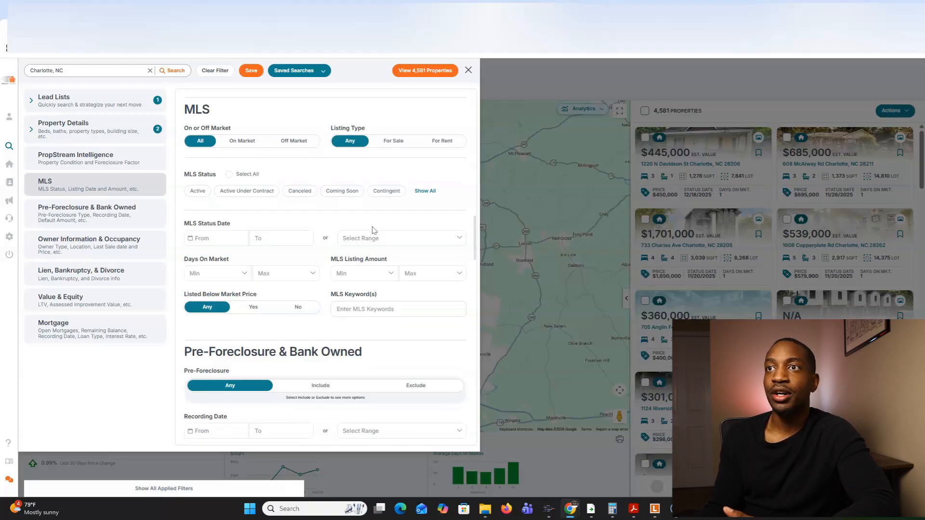
pyautogui.scroll(-3, 374, 230)
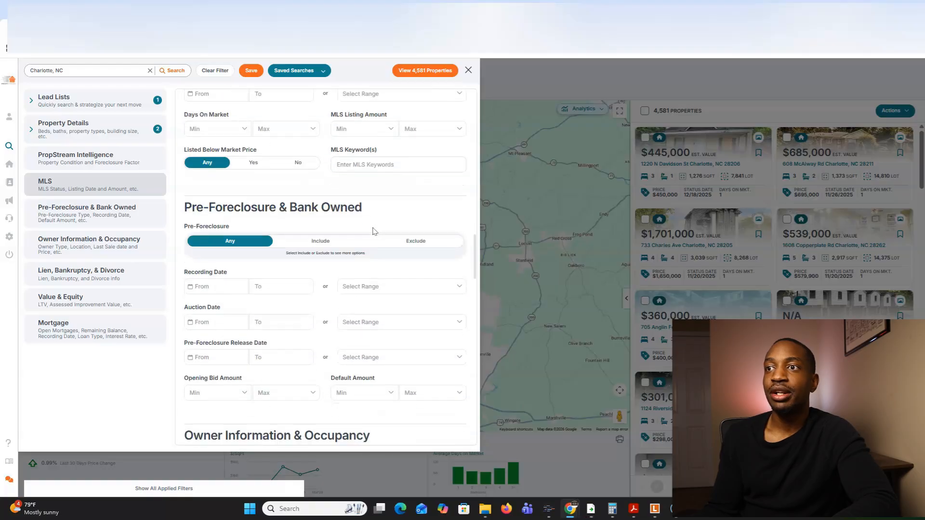
pyautogui.scroll(-5, 374, 231)
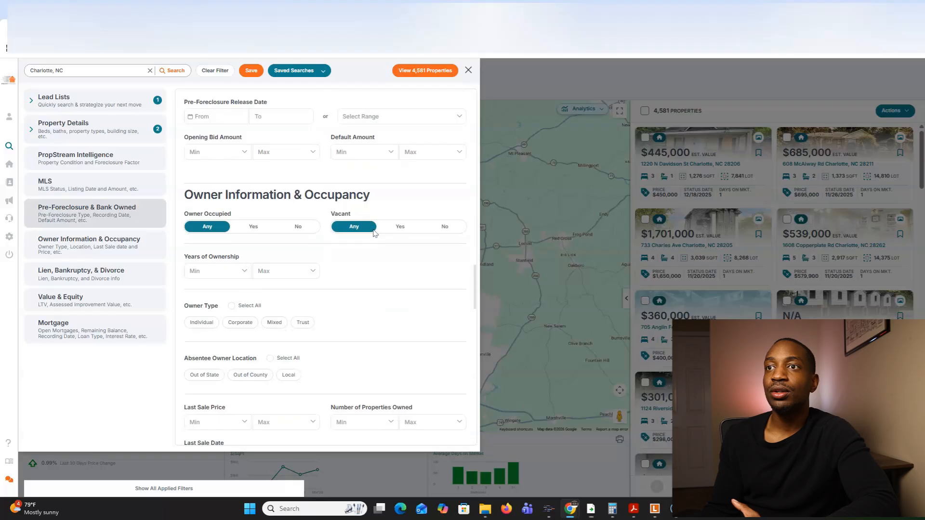
pyautogui.click(247, 271)
pyautogui.click(229, 289)
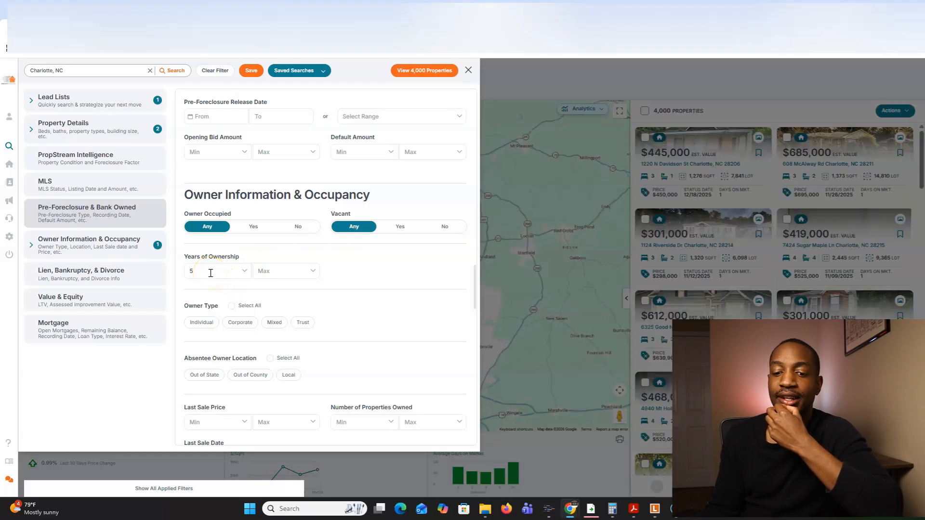
pyautogui.click(210, 273)
pyautogui.write('7')
pyautogui.click(328, 291)
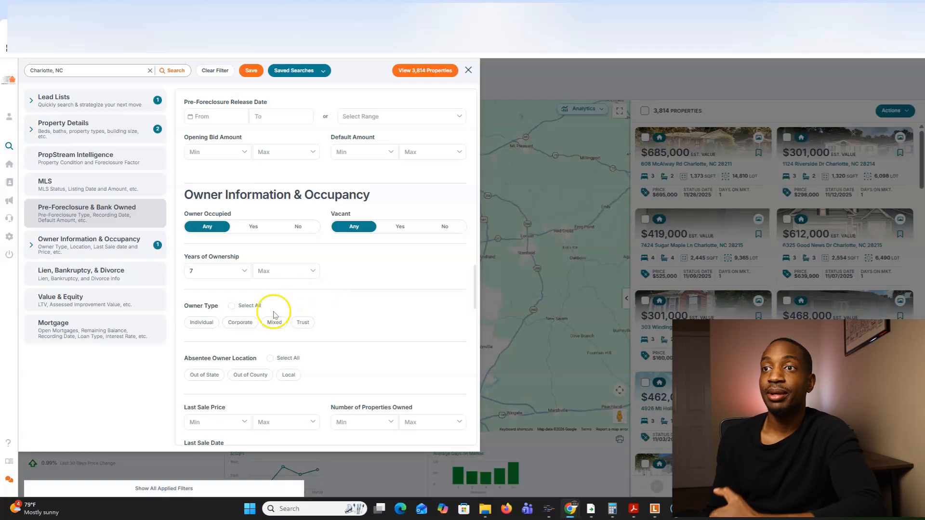
# Restrict the Owner Type to Individual and set the minimum Estimated Equity to 70%
pyautogui.click(207, 326)
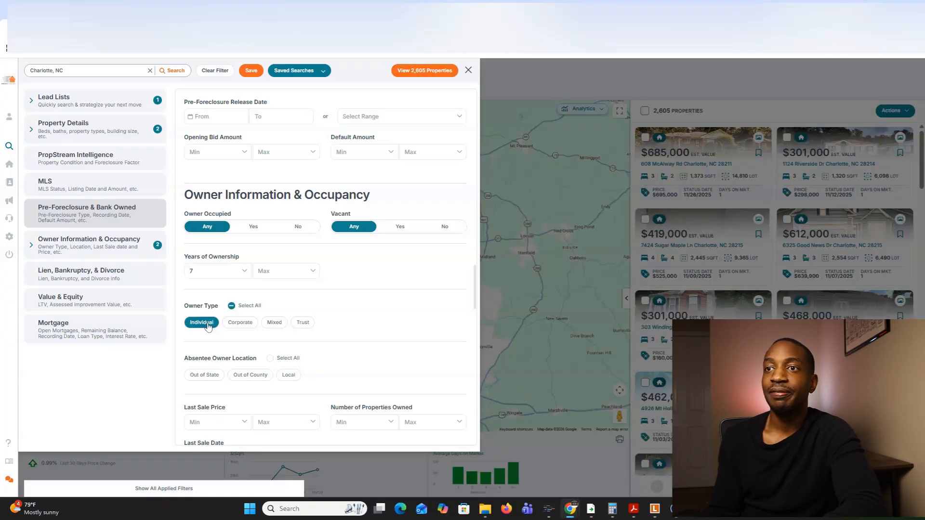
pyautogui.scroll(-4, 374, 306)
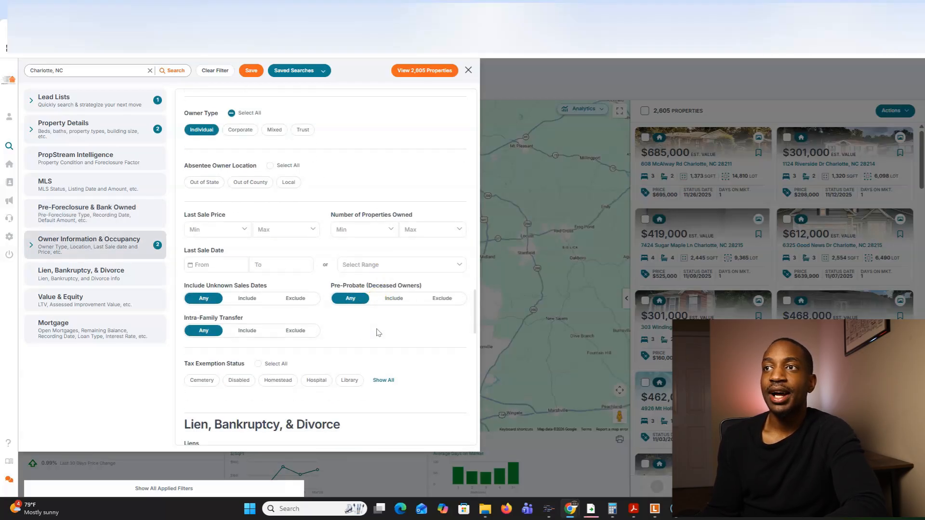
pyautogui.scroll(-3, 378, 332)
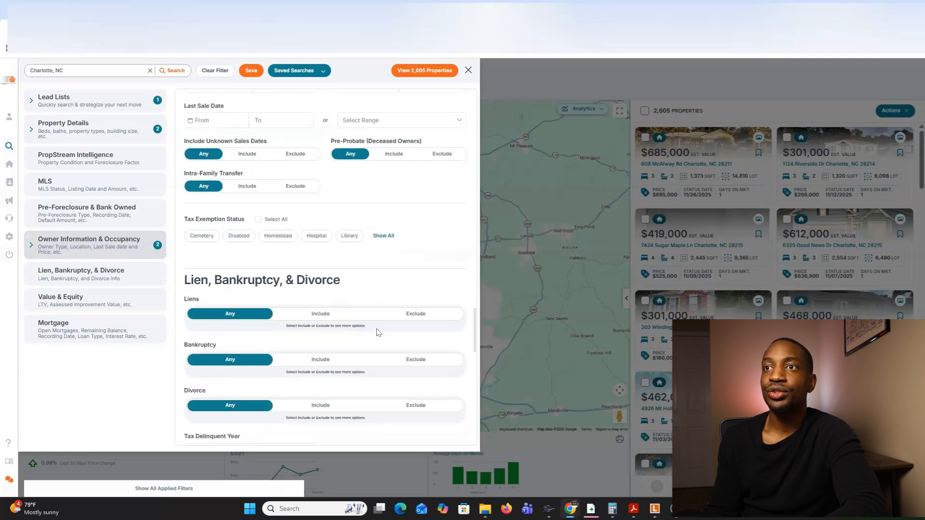
pyautogui.scroll(-7, 378, 332)
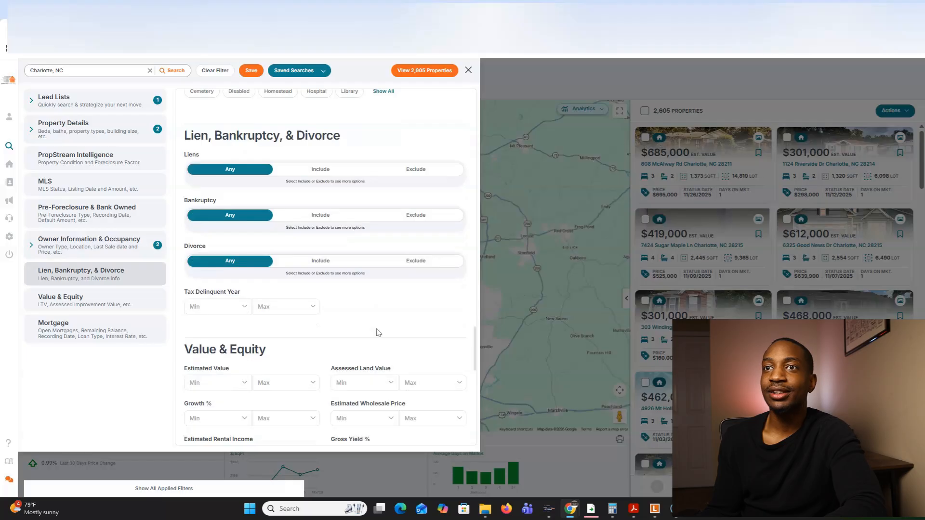
pyautogui.scroll(-2, 378, 333)
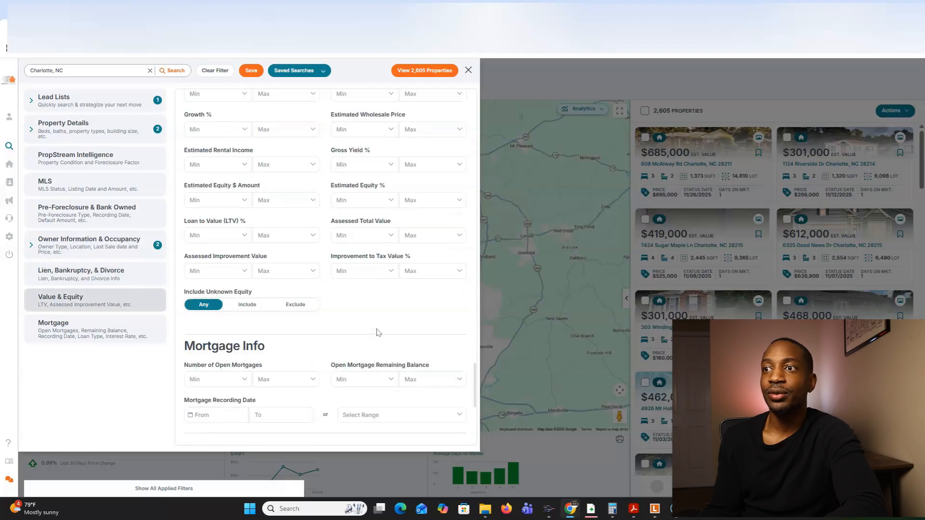
pyautogui.scroll(-2, 378, 333)
pyautogui.scroll(2, 379, 333)
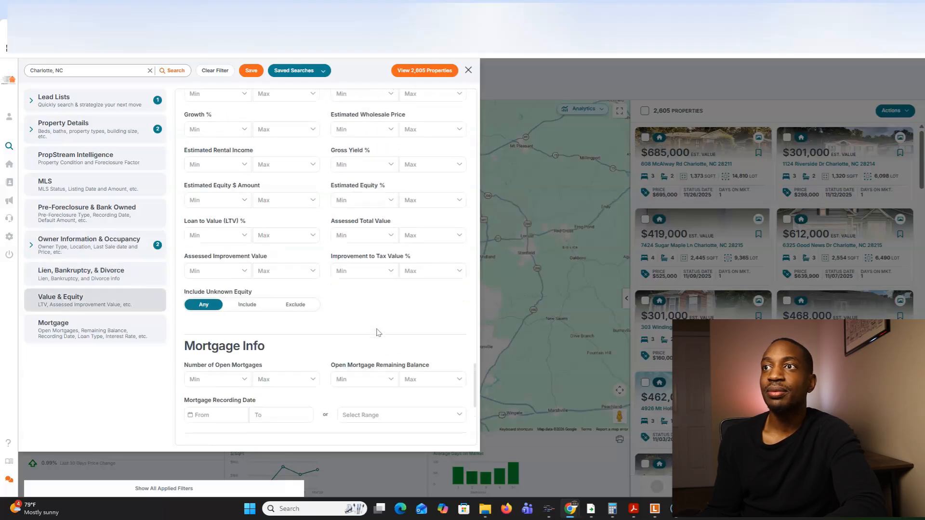
pyautogui.click(392, 200)
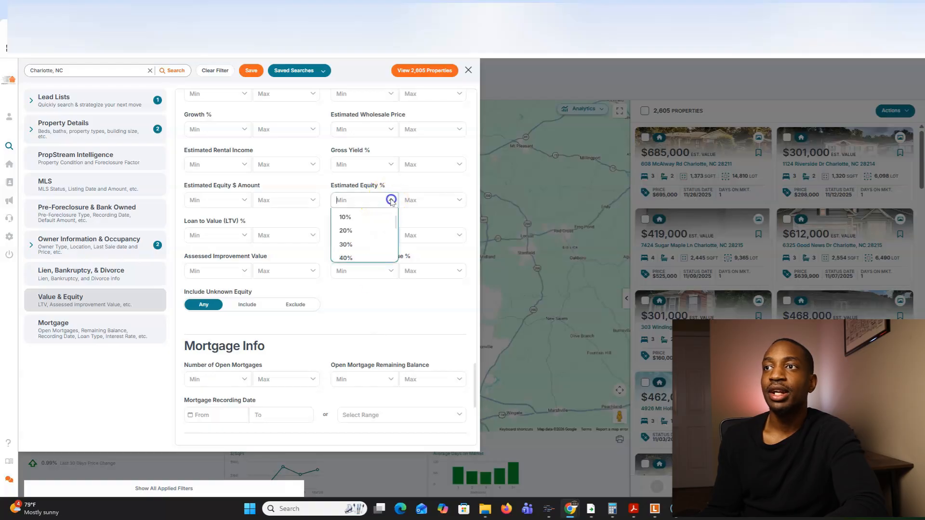
pyautogui.scroll(-2, 362, 248)
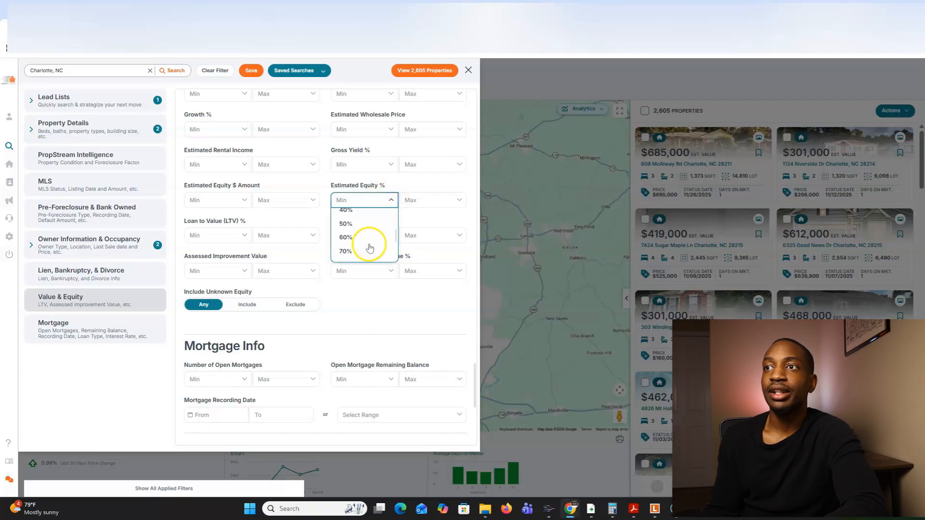
pyautogui.click(358, 251)
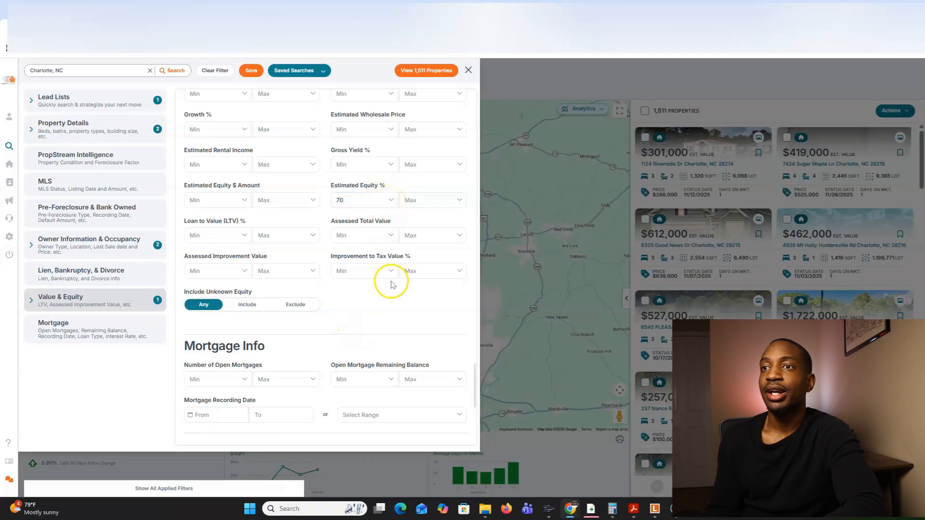
# Examine the mortgage and other filter sections, and view the matching properties on the map
pyautogui.scroll(-5, 391, 285)
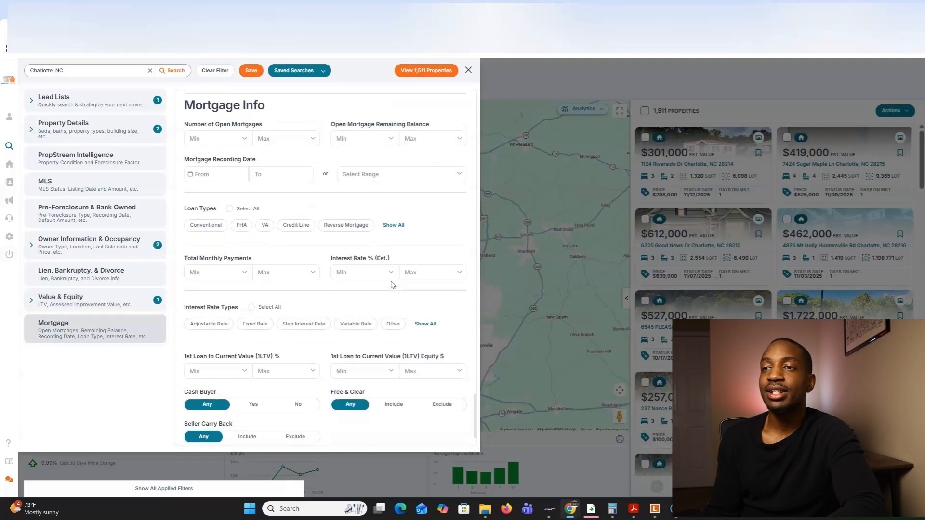
pyautogui.scroll(8, 392, 283)
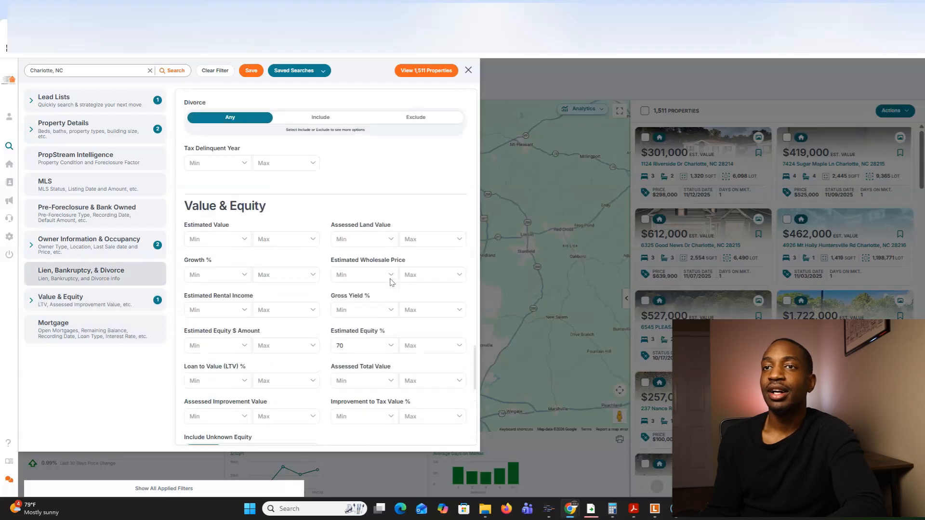
pyautogui.scroll(10, 392, 283)
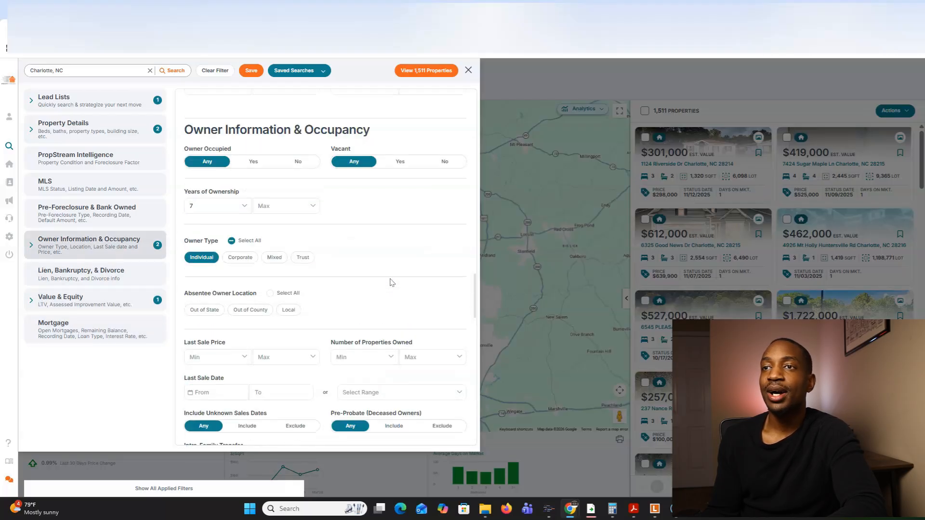
pyautogui.scroll(10, 392, 283)
pyautogui.click(393, 275)
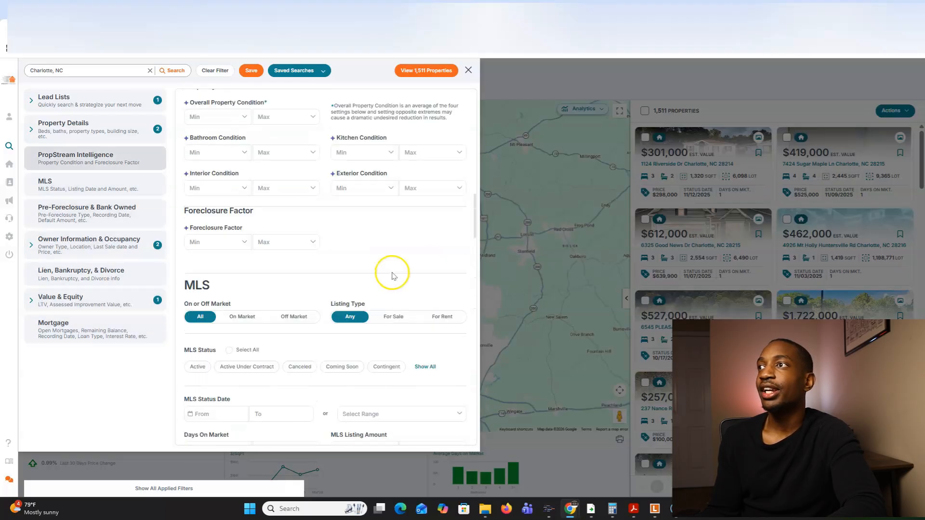
pyautogui.click(737, 110)
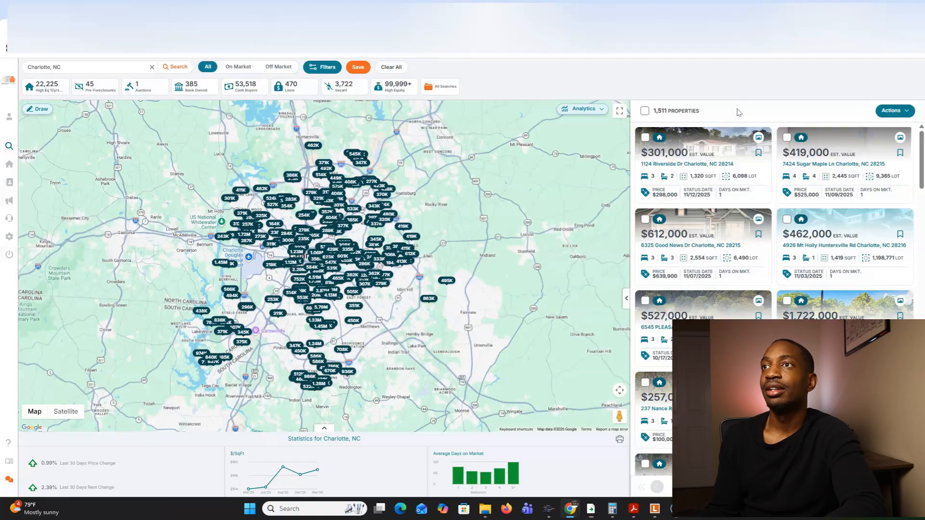
# Set the maximum Year Built to 1980 in the Property Details filters
pyautogui.click(326, 68)
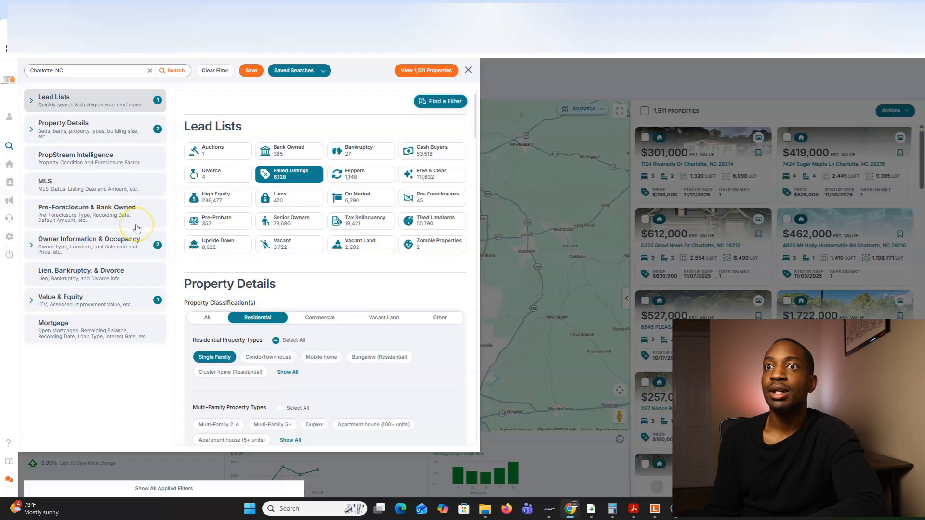
pyautogui.click(101, 127)
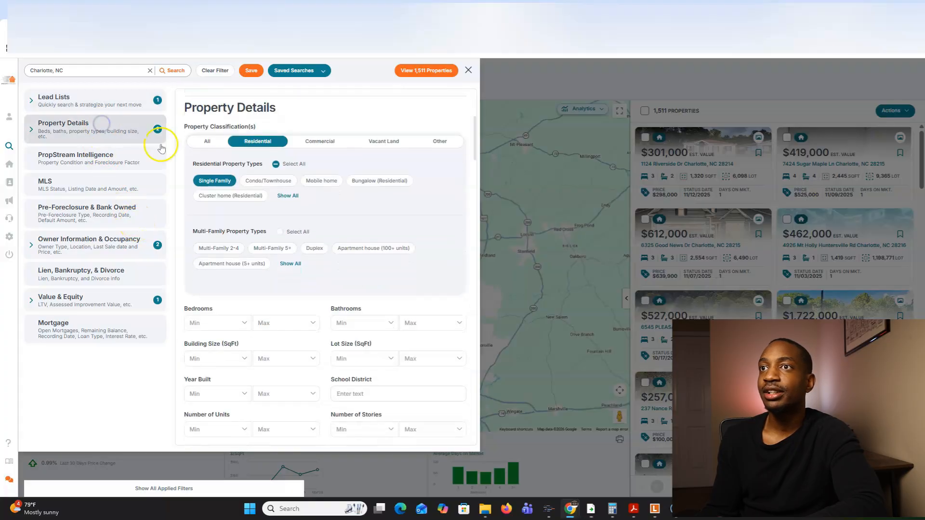
pyautogui.scroll(-3, 364, 226)
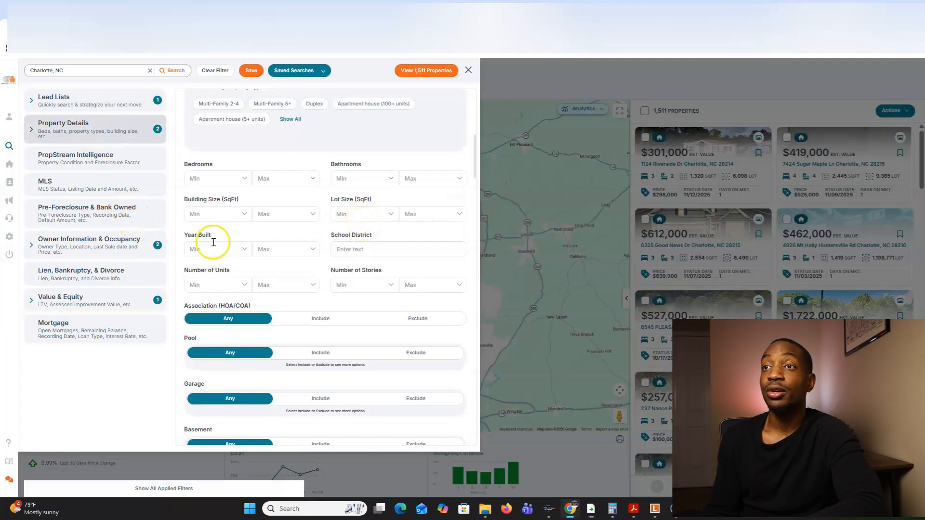
pyautogui.click(314, 250)
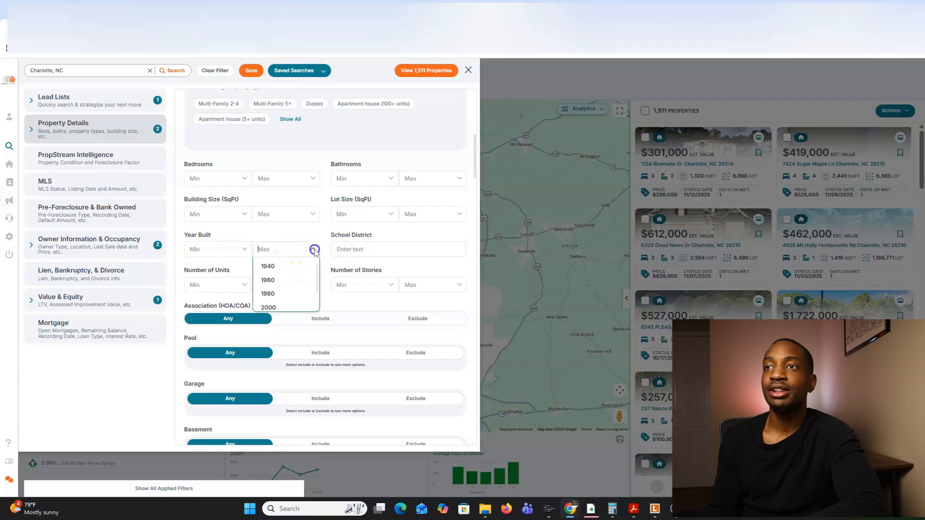
pyautogui.click(286, 295)
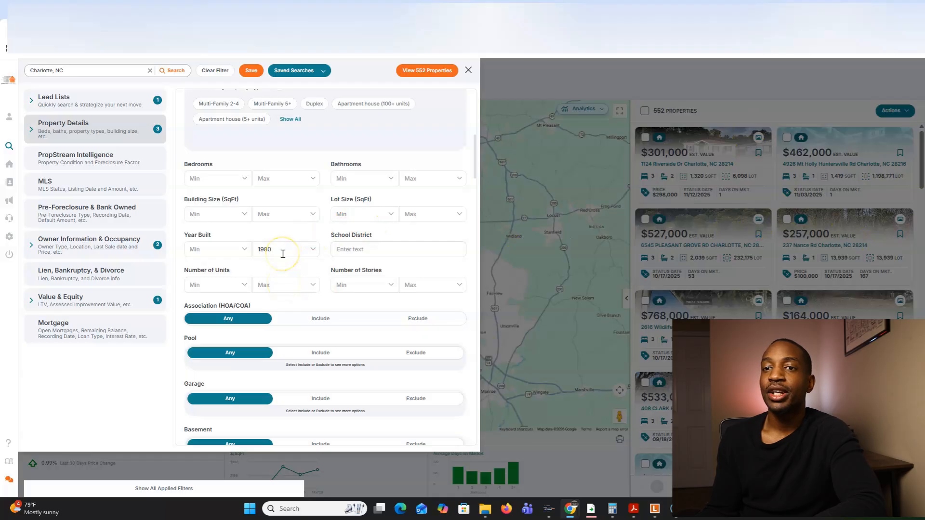
# Clear all filters applied to the Charlotte, NC search
pyautogui.scroll(7, 283, 255)
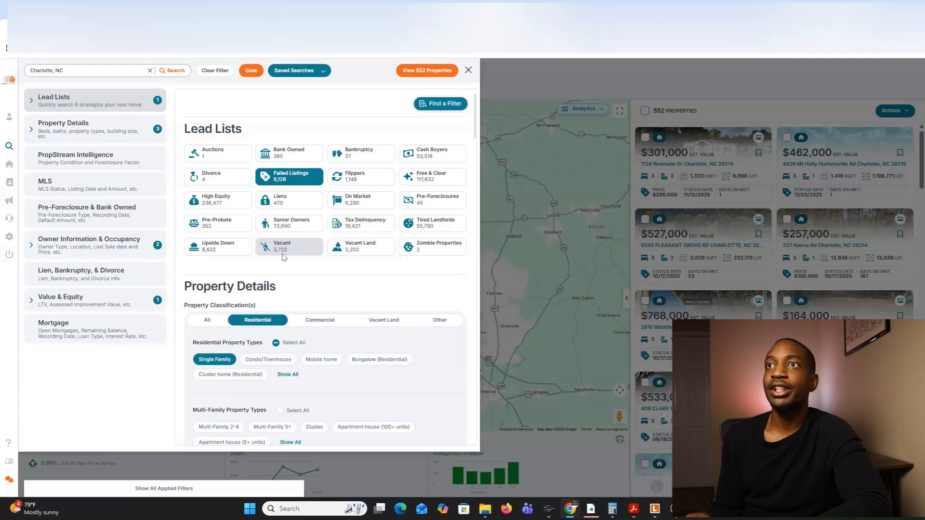
pyautogui.click(215, 72)
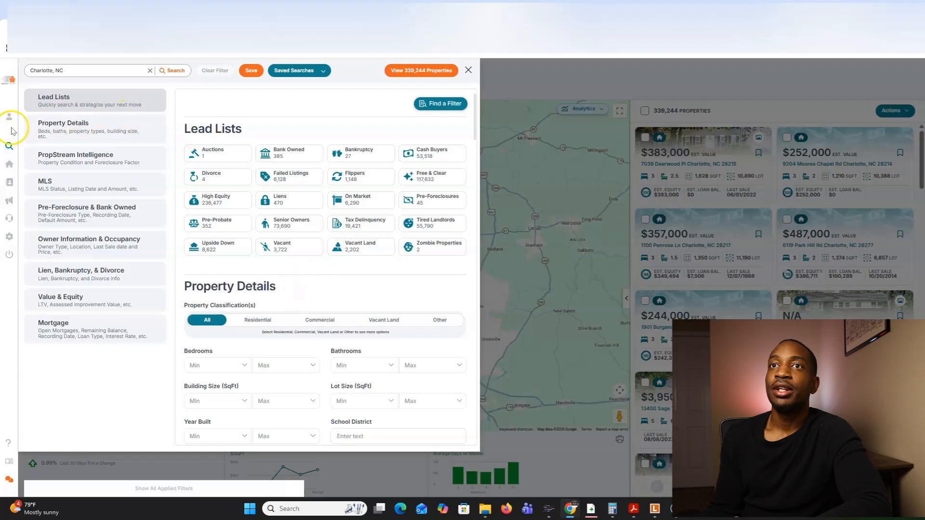
# Look through the saved property lists, Contacts, BatchDialer and Campaigns pages, and return to My Properties
pyautogui.moveTo(41, 167)
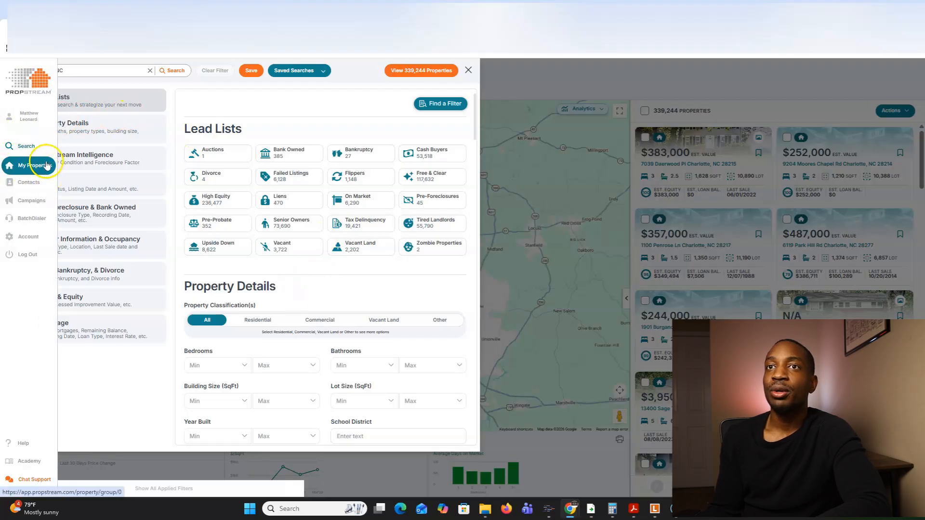
pyautogui.click(47, 167)
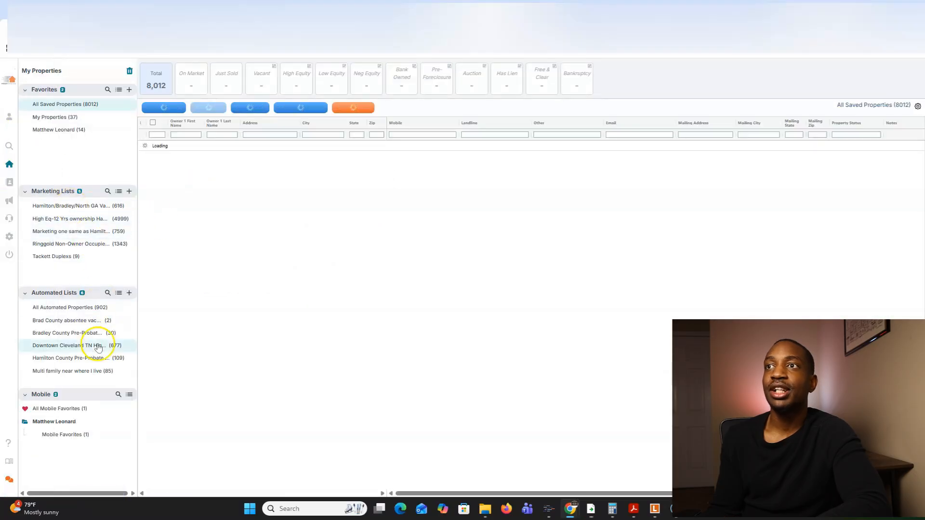
pyautogui.moveTo(21, 163)
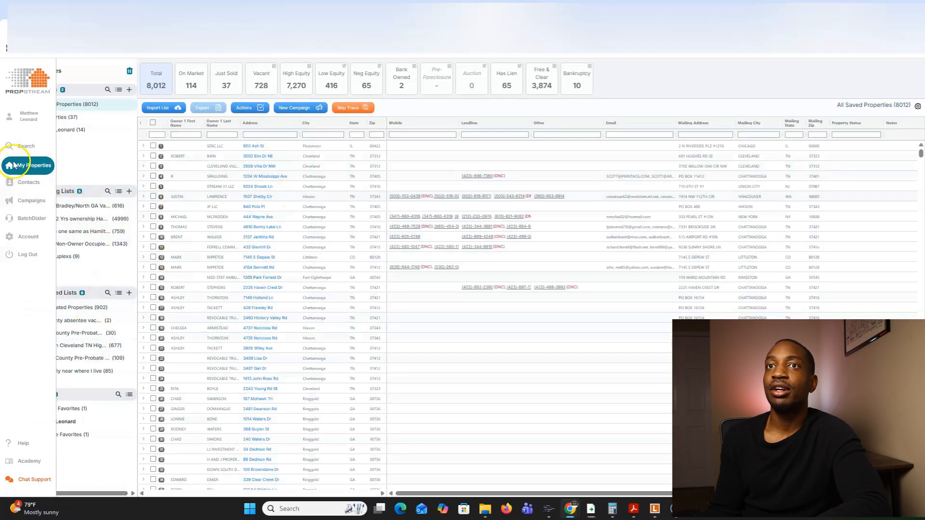
pyautogui.click(30, 185)
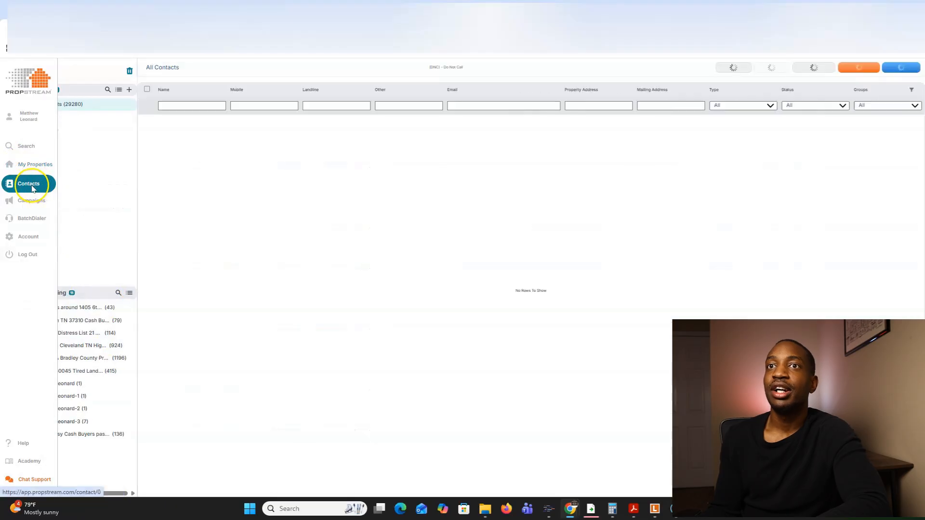
pyautogui.click(38, 223)
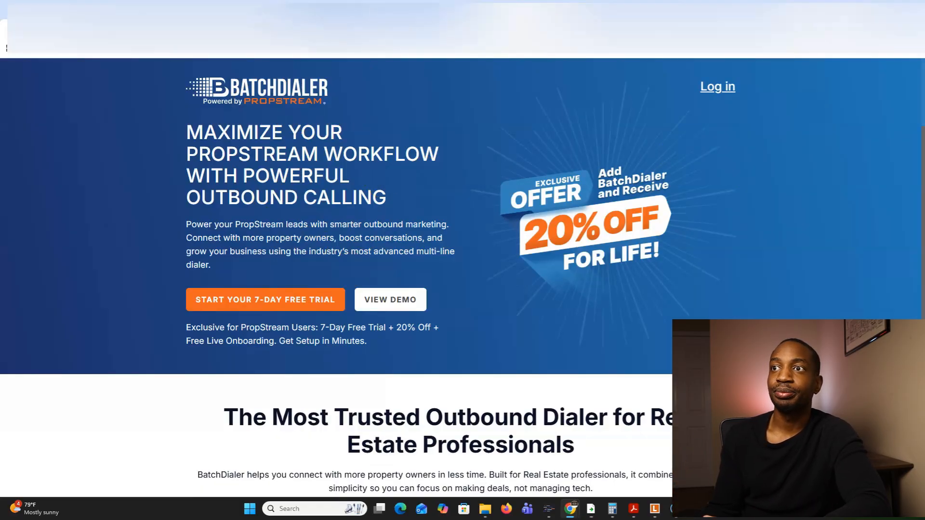
pyautogui.click(419, 10)
pyautogui.moveTo(21, 201)
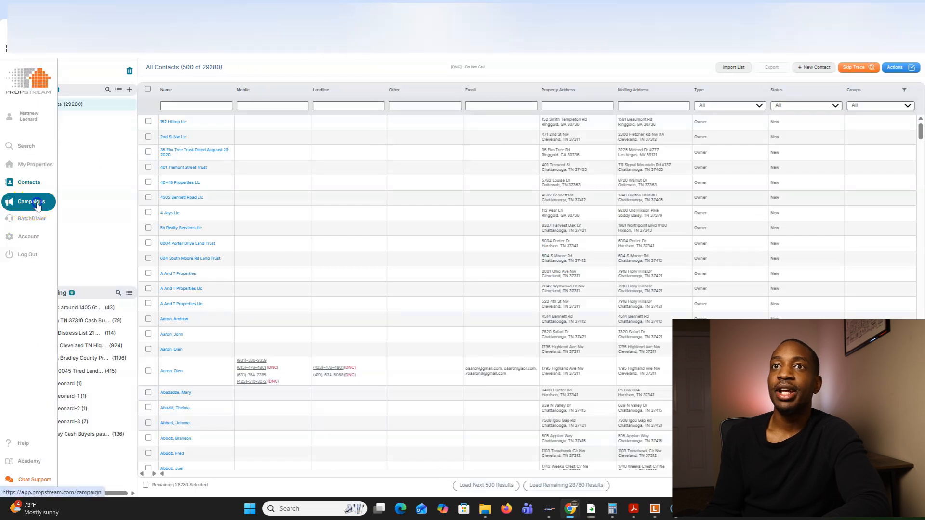
pyautogui.click(38, 205)
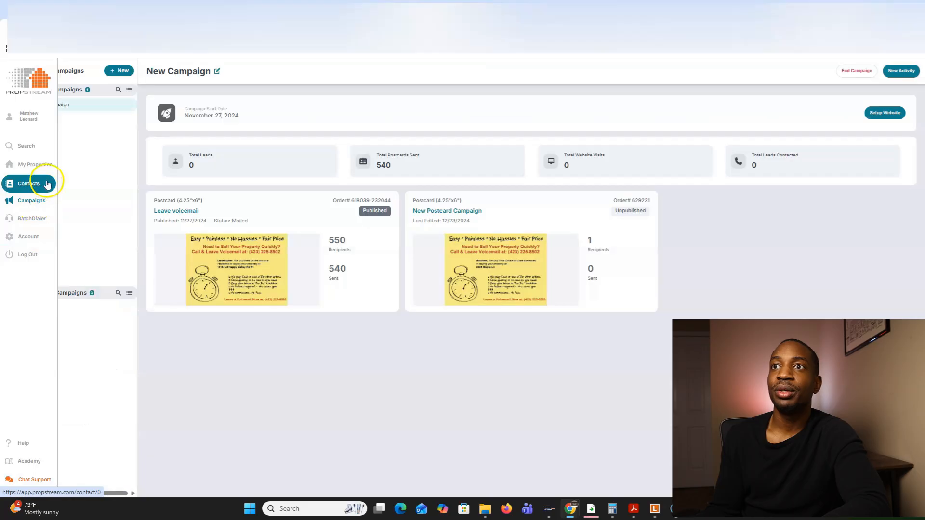
pyautogui.click(31, 165)
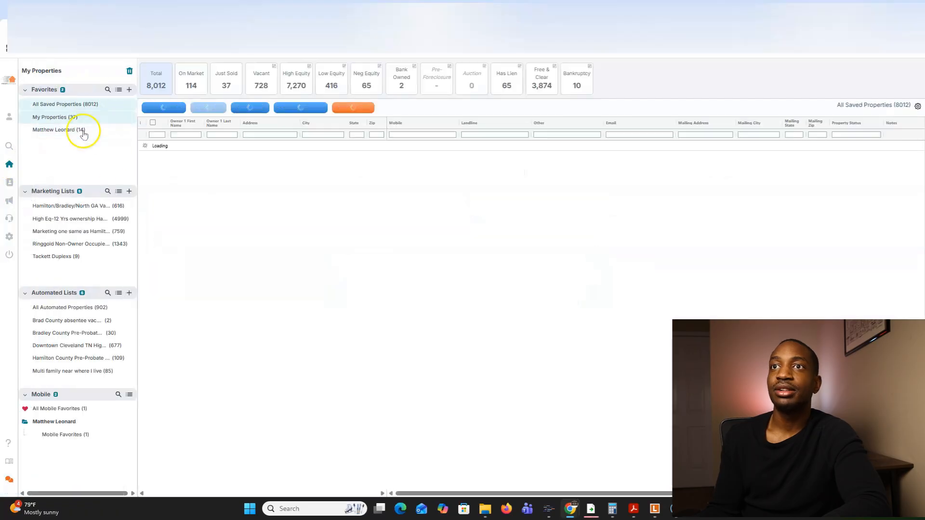
# Return to the Charlotte, NC search filters and limit the property classification to Residential with the Single Family type
pyautogui.click(10, 148)
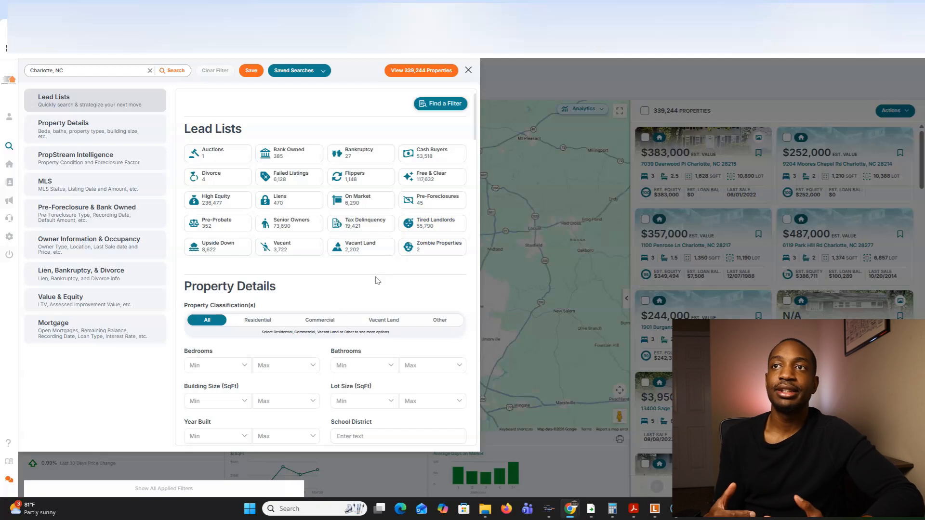
pyautogui.scroll(-3, 376, 278)
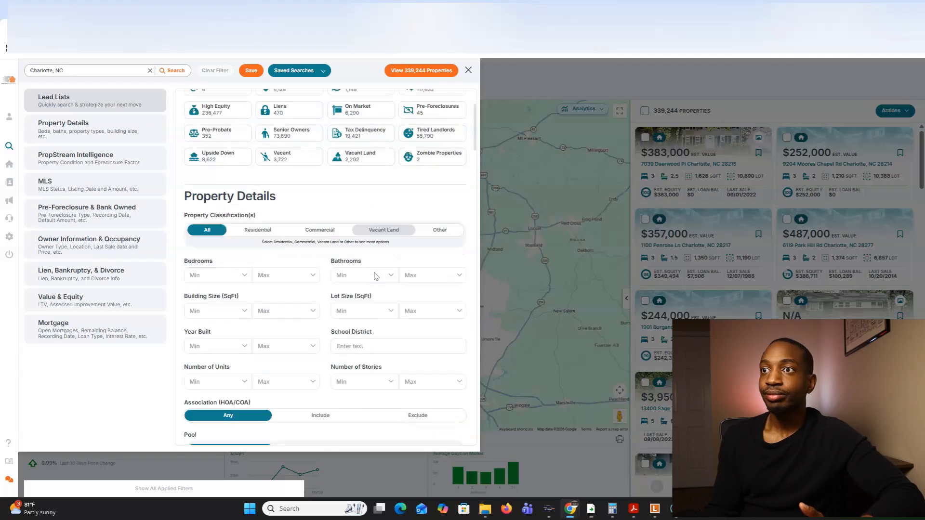
pyautogui.click(260, 180)
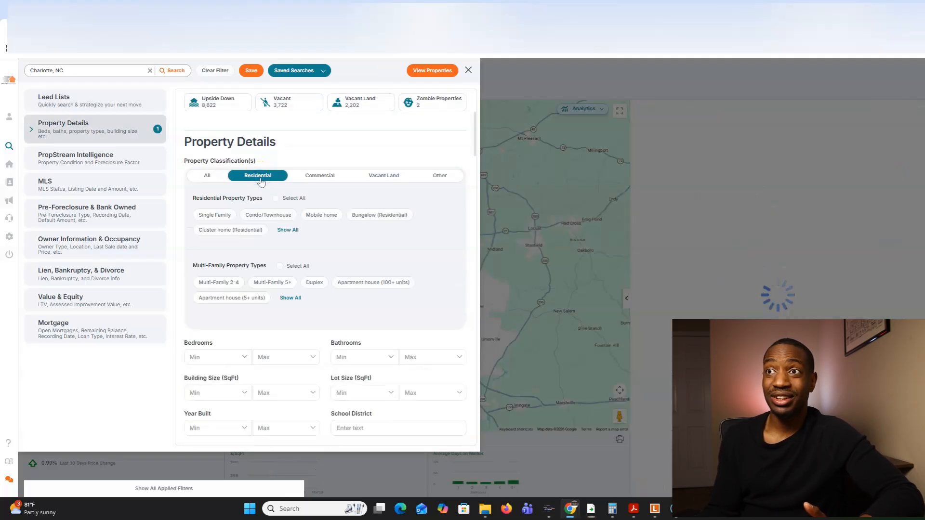
pyautogui.click(223, 216)
# Set the minimum number of bedrooms to 3 in the Property Details filters
pyautogui.scroll(-5, 330, 238)
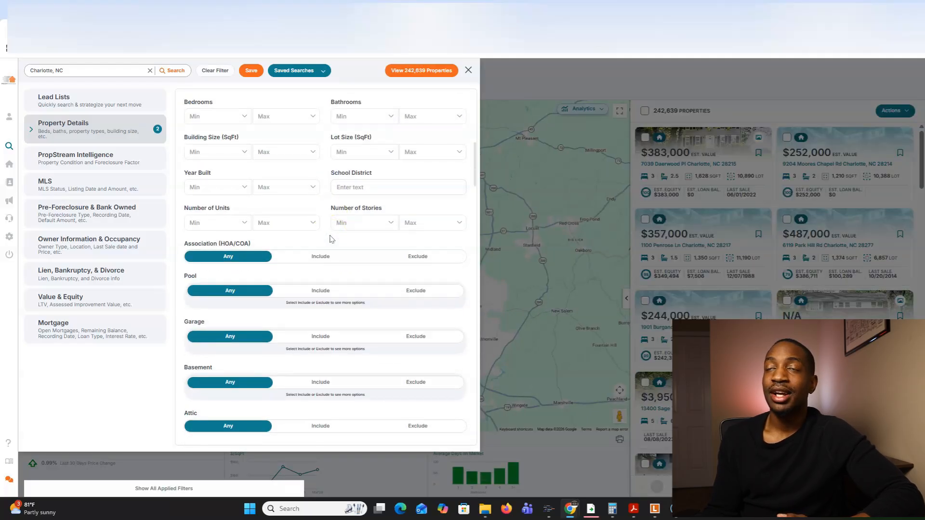
pyautogui.scroll(2, 330, 238)
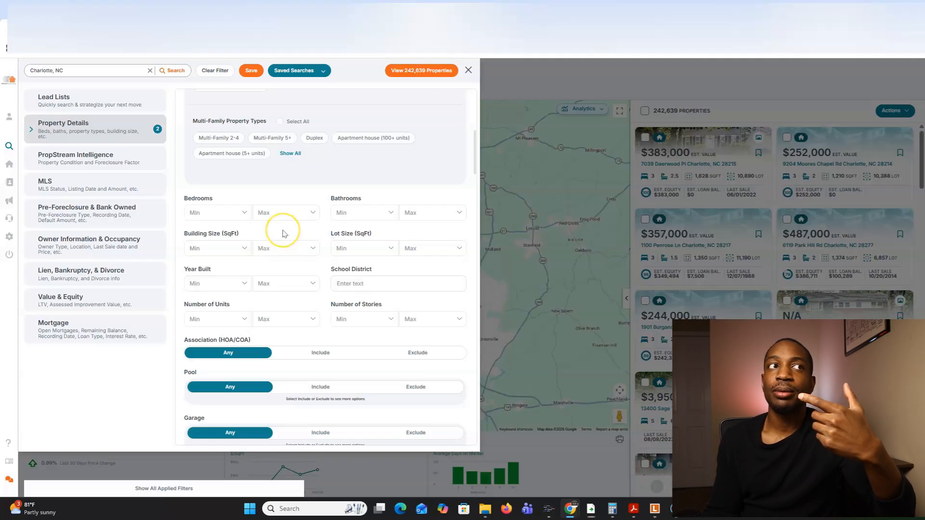
pyautogui.click(243, 212)
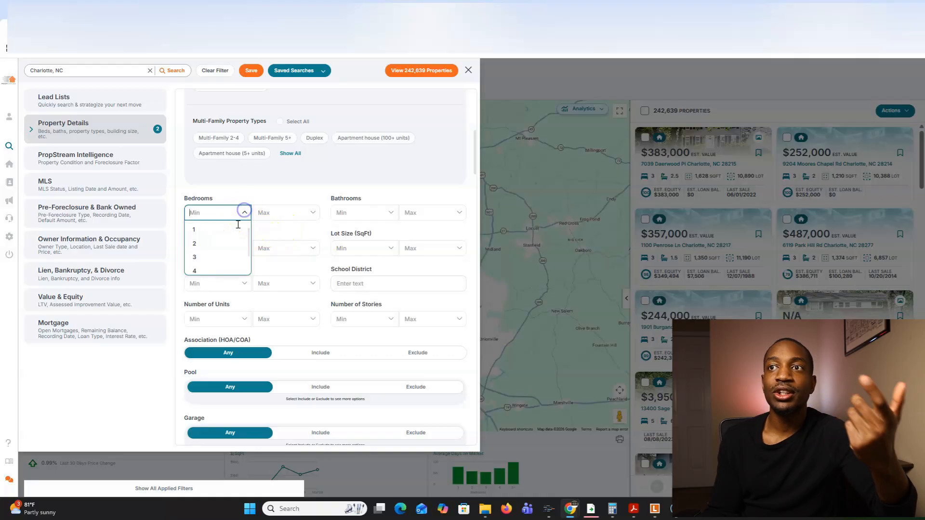
pyautogui.click(211, 259)
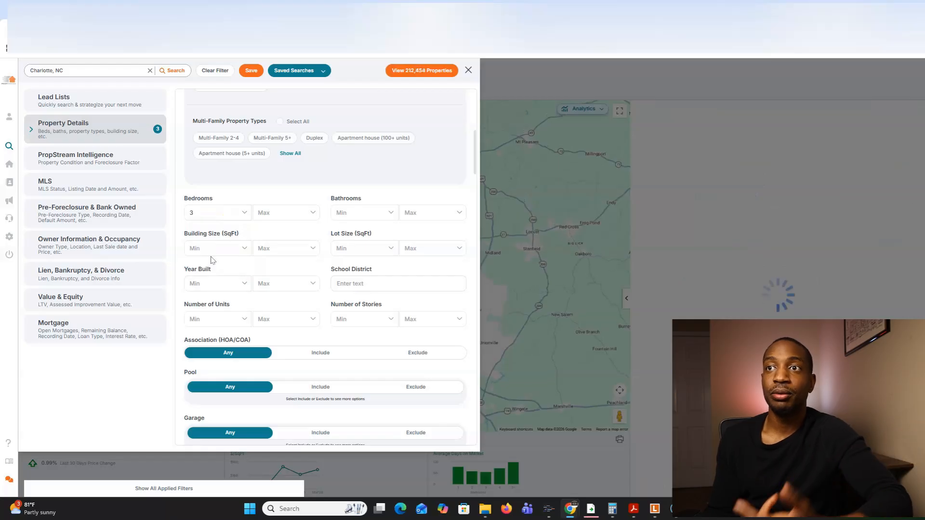
# Limit the Overall Property Condition to a range from Disrepair to Average
pyautogui.scroll(-2, 287, 233)
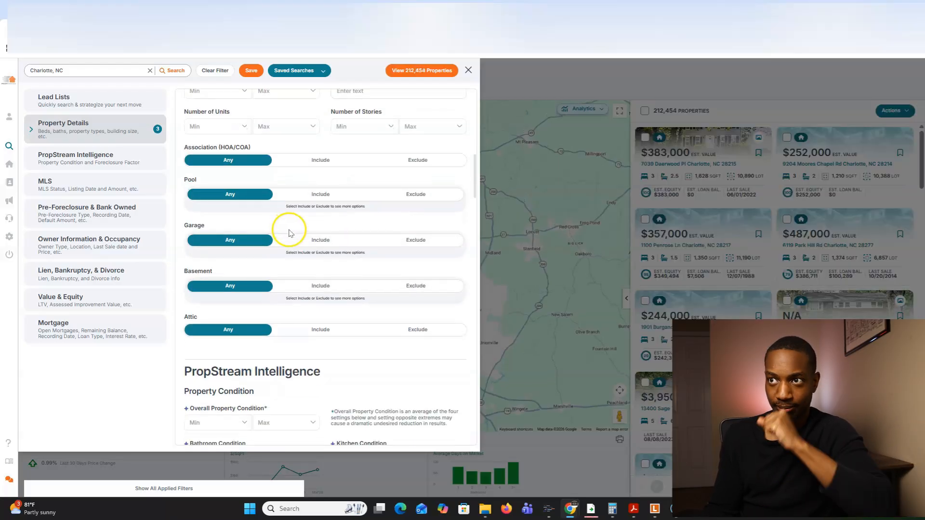
pyautogui.scroll(-4, 289, 233)
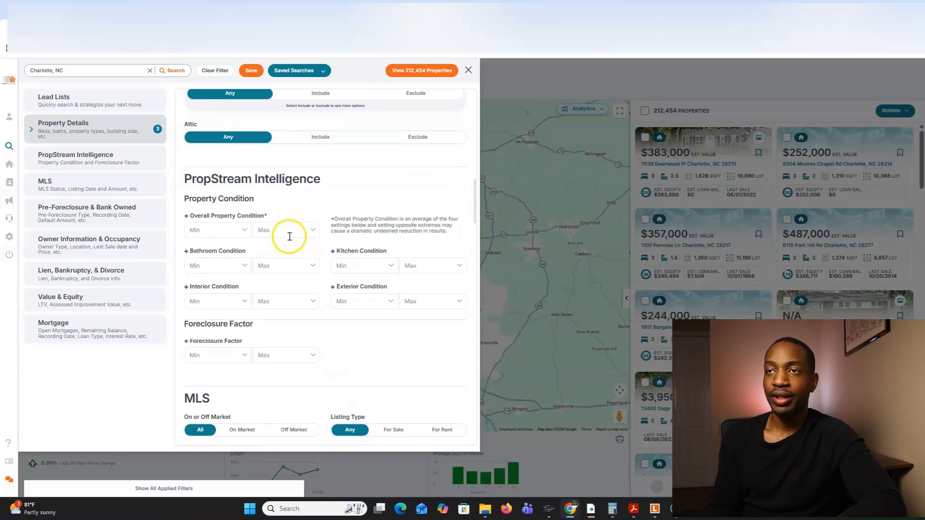
pyautogui.click(245, 226)
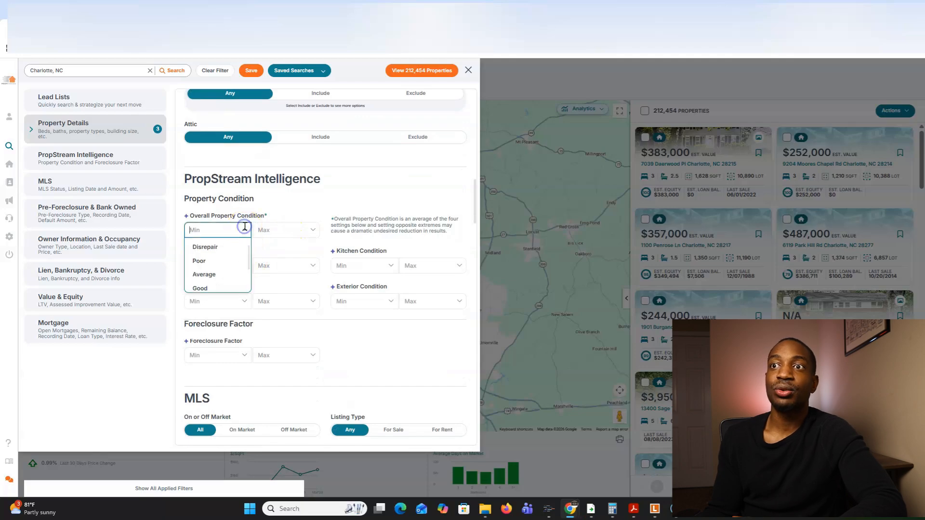
pyautogui.click(219, 261)
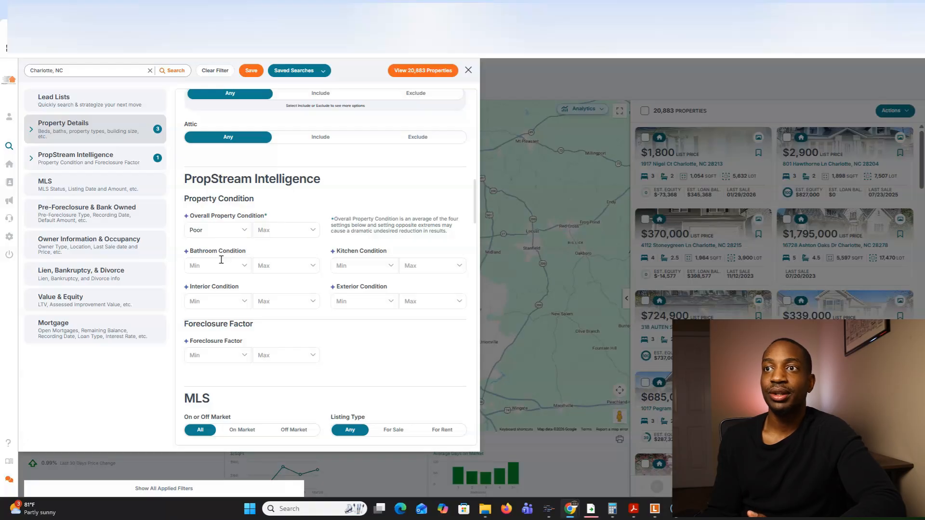
pyautogui.click(245, 231)
pyautogui.scroll(-2, 235, 252)
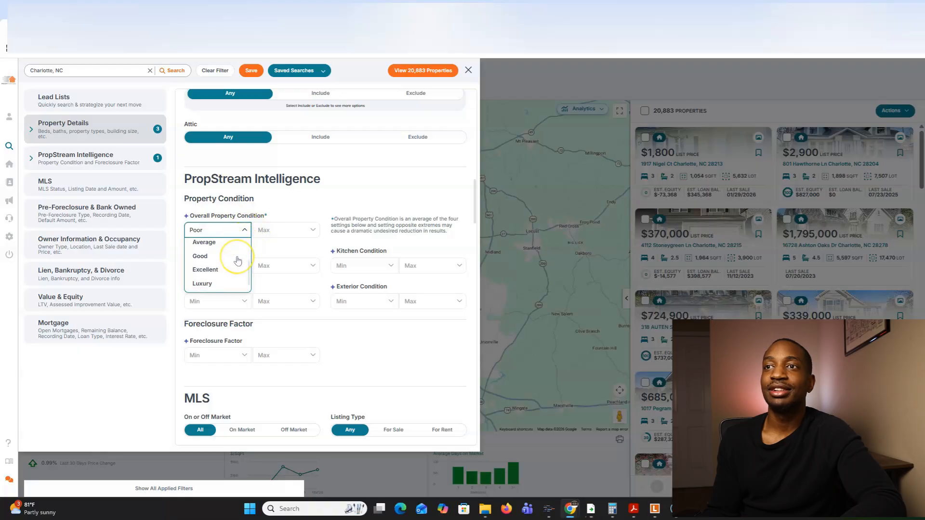
pyautogui.scroll(2, 231, 251)
pyautogui.click(230, 248)
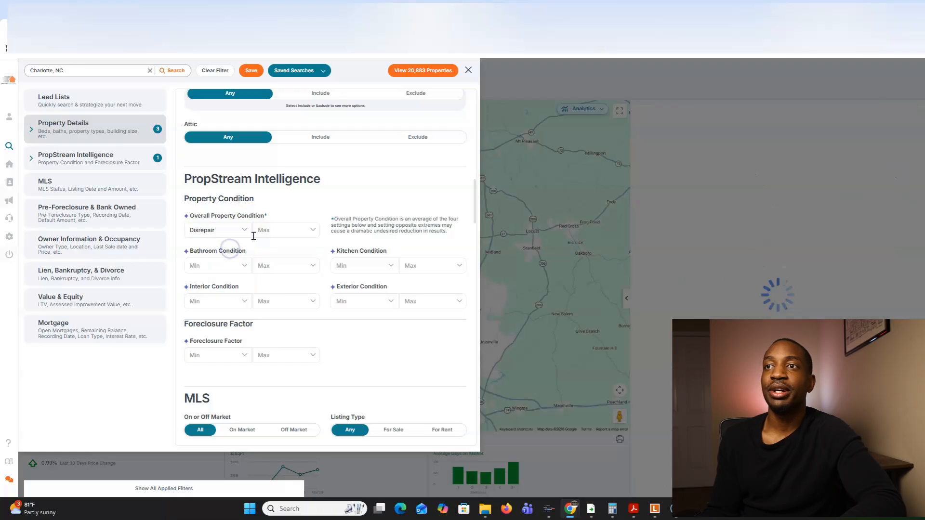
pyautogui.click(306, 226)
pyautogui.click(284, 273)
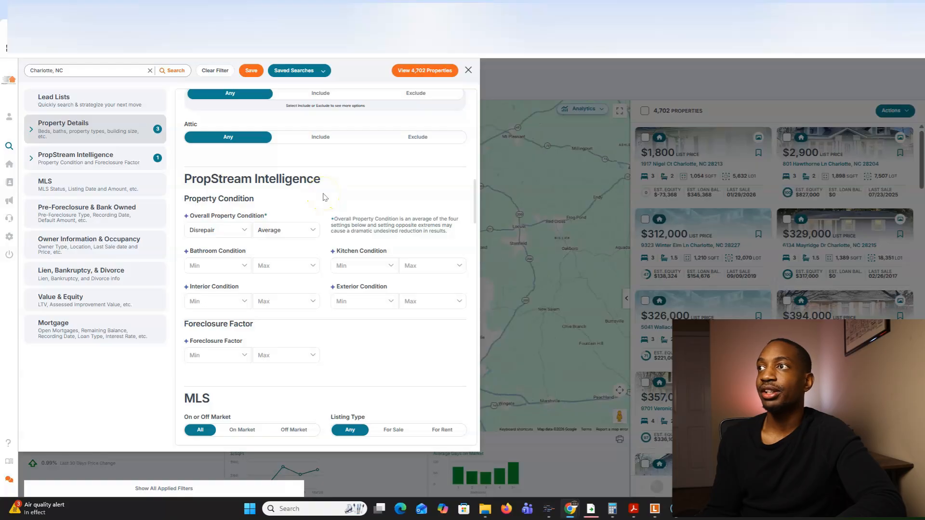
# Restrict the MLS filter to Off Market properties and set the Owner Type to Individual
pyautogui.scroll(-5, 425, 262)
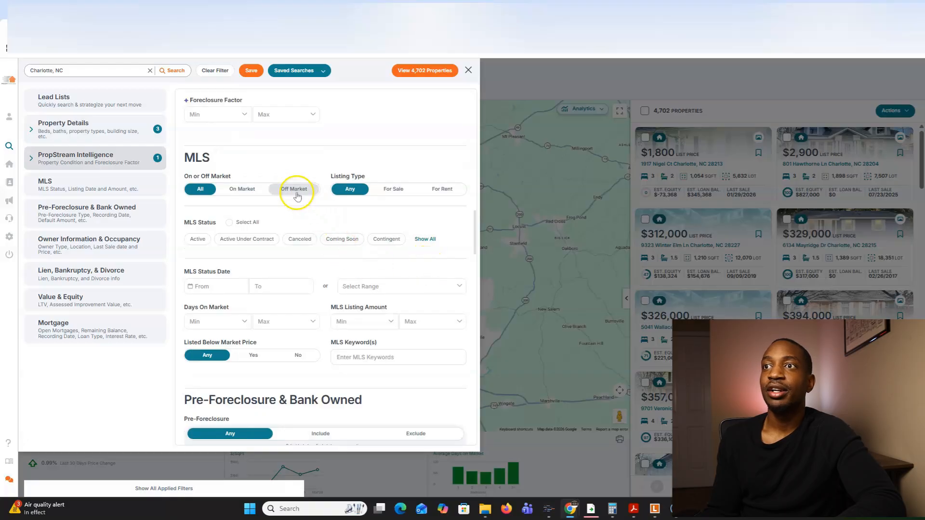
pyautogui.click(297, 193)
pyautogui.scroll(-5, 343, 290)
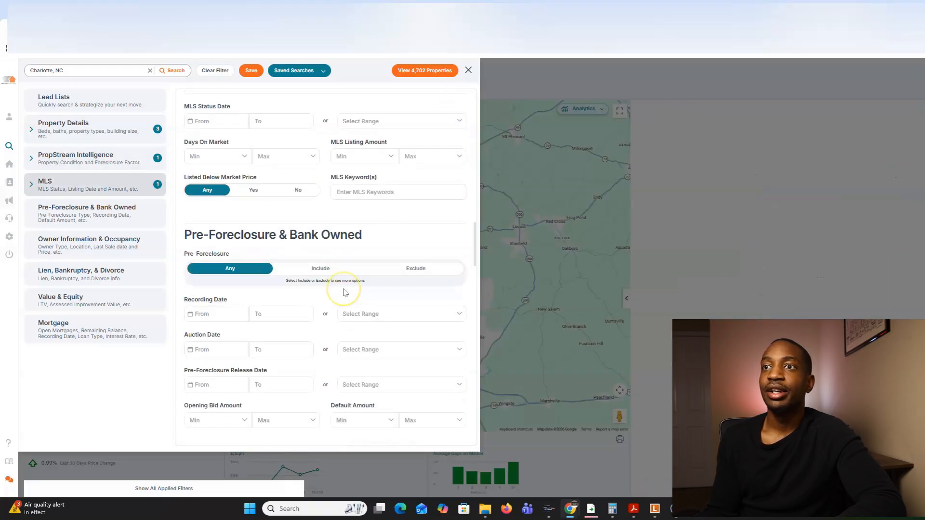
pyautogui.scroll(-5, 345, 293)
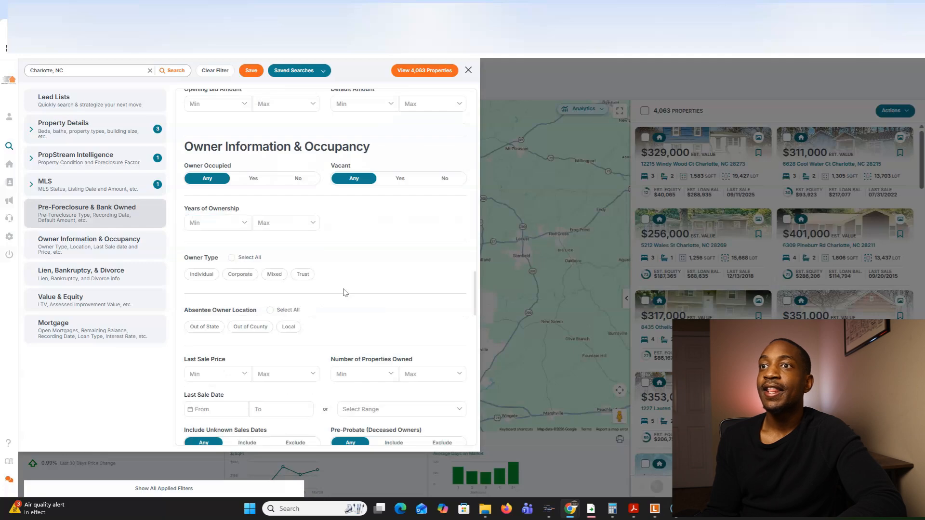
pyautogui.scroll(-2, 345, 291)
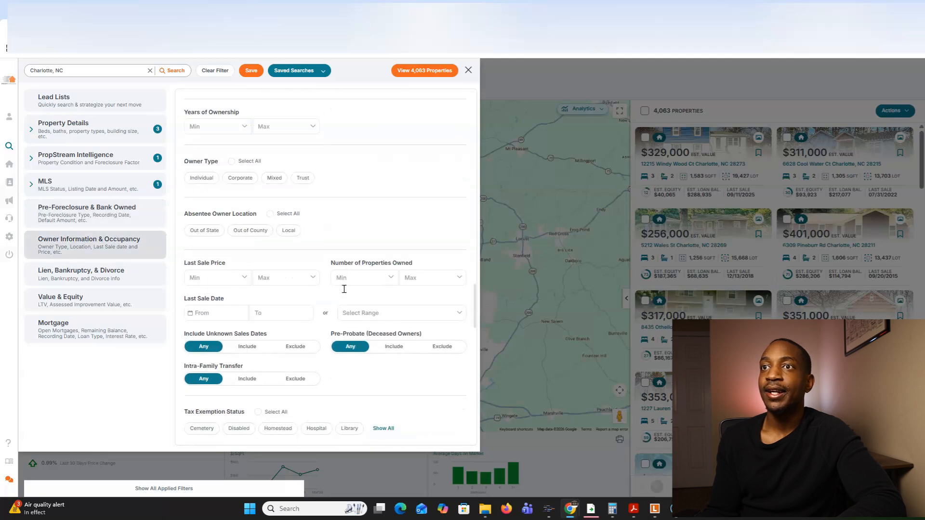
pyautogui.click(203, 179)
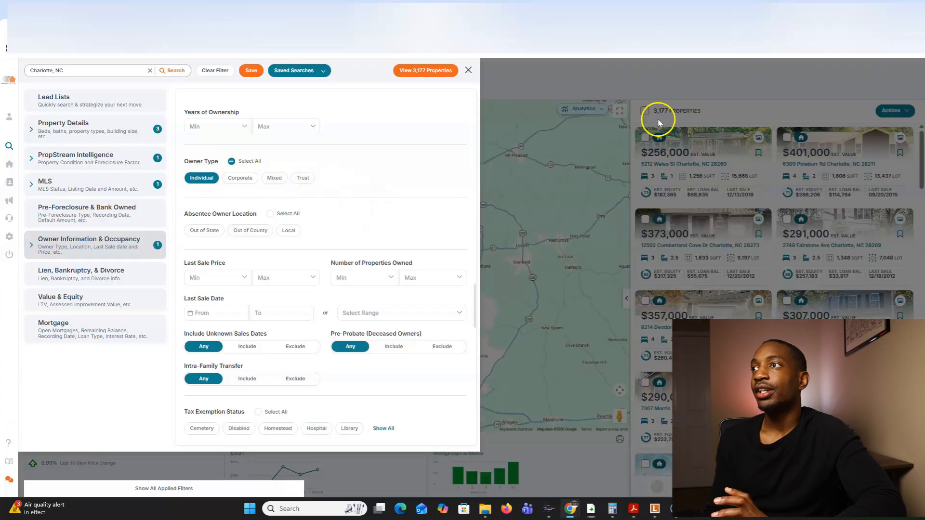
# Filter the Absentee Owner Location by Out of State and view the matching properties on the map
pyautogui.click(206, 231)
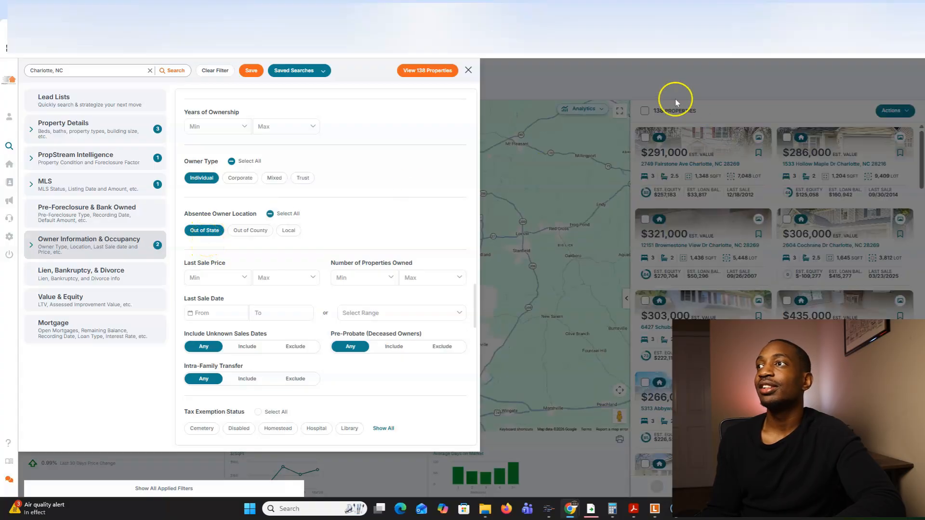
pyautogui.click(688, 116)
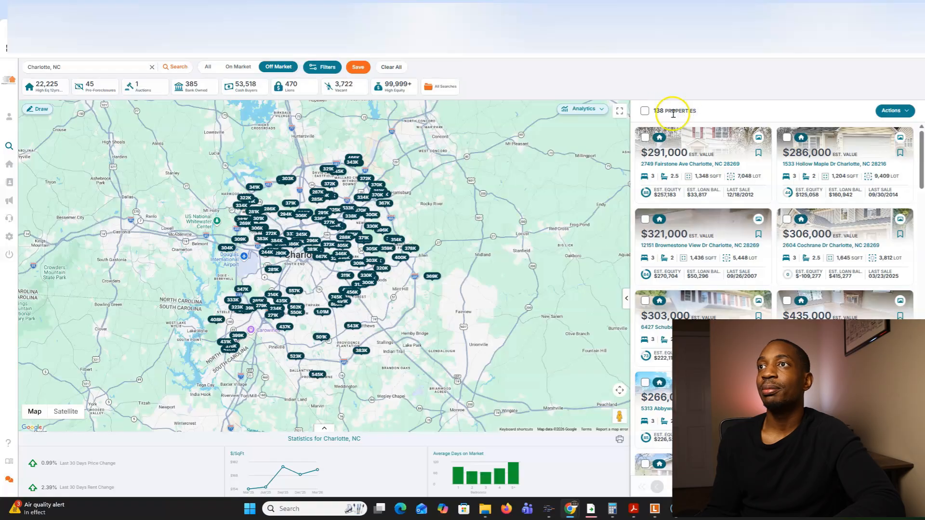
# Reopen the search filters and remove Out of State from the Absentee Owner Location
pyautogui.click(321, 69)
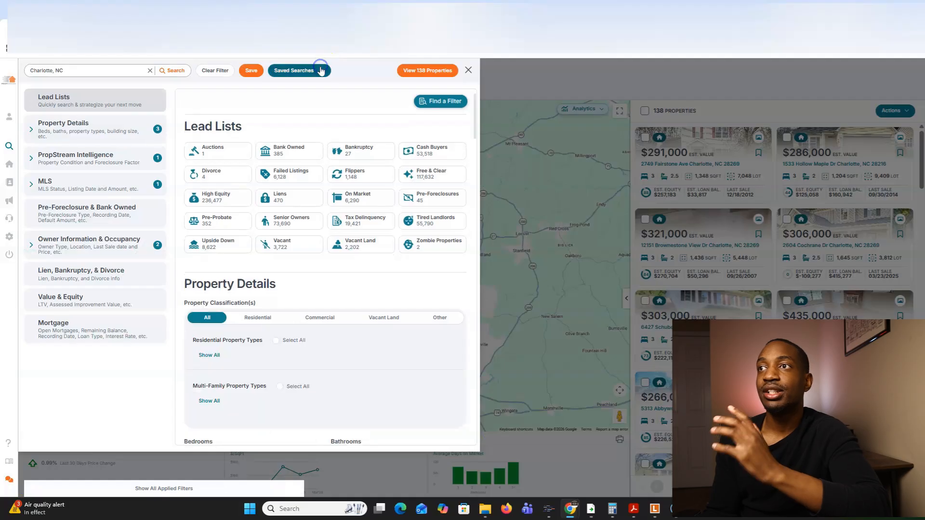
pyautogui.scroll(-8, 292, 283)
pyautogui.scroll(-20, 292, 283)
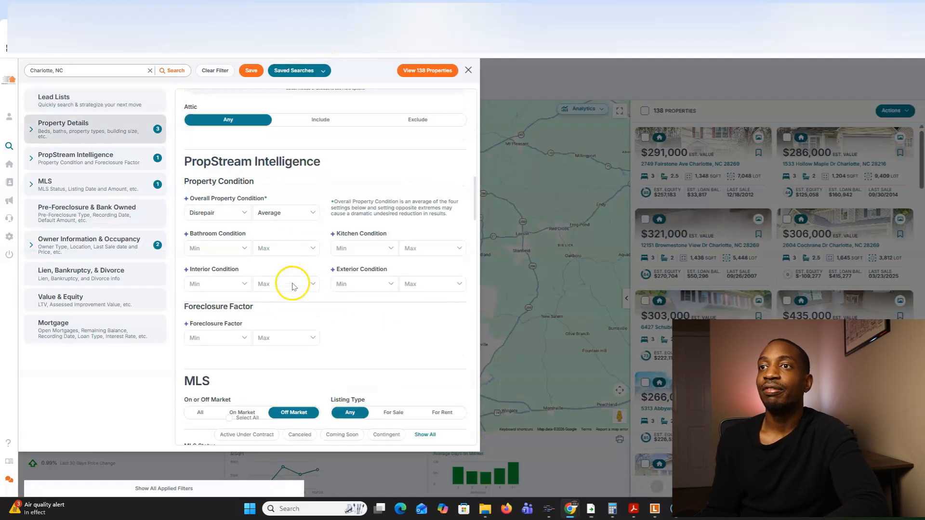
pyautogui.scroll(-3, 286, 298)
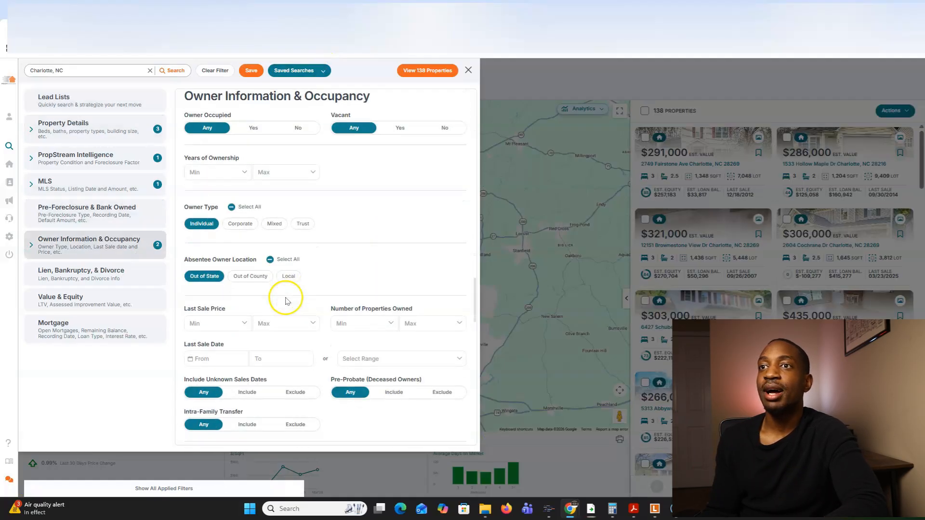
pyautogui.click(204, 283)
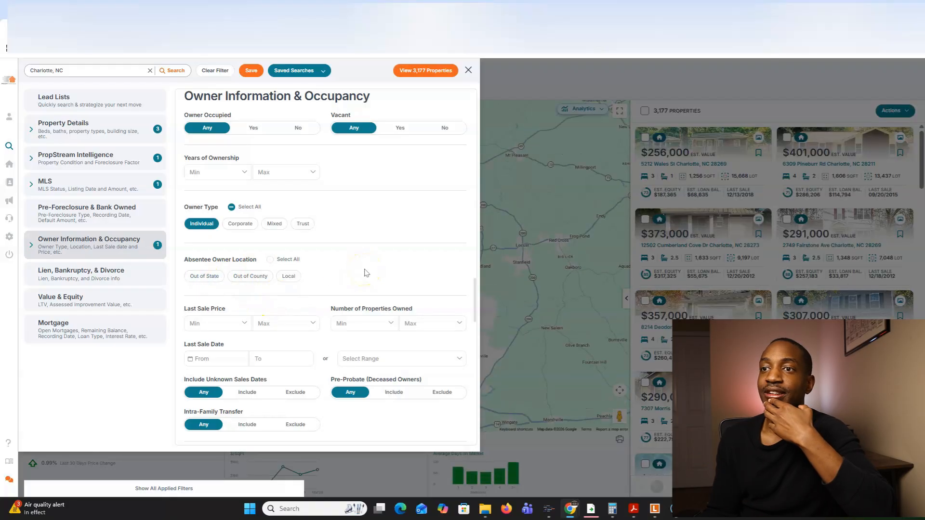
# Set the minimum Estimated Equity % to 40 in the Value & Equity filters
pyautogui.scroll(-13, 365, 269)
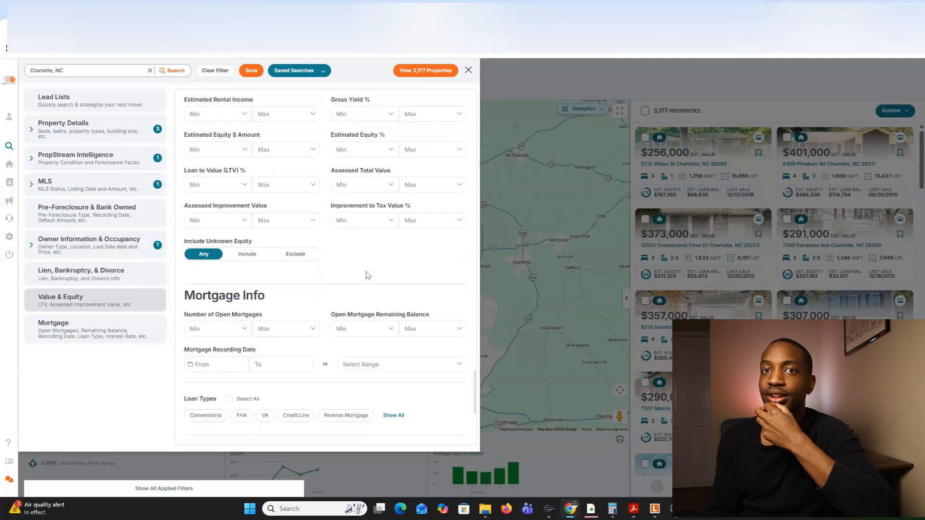
pyautogui.click(387, 260)
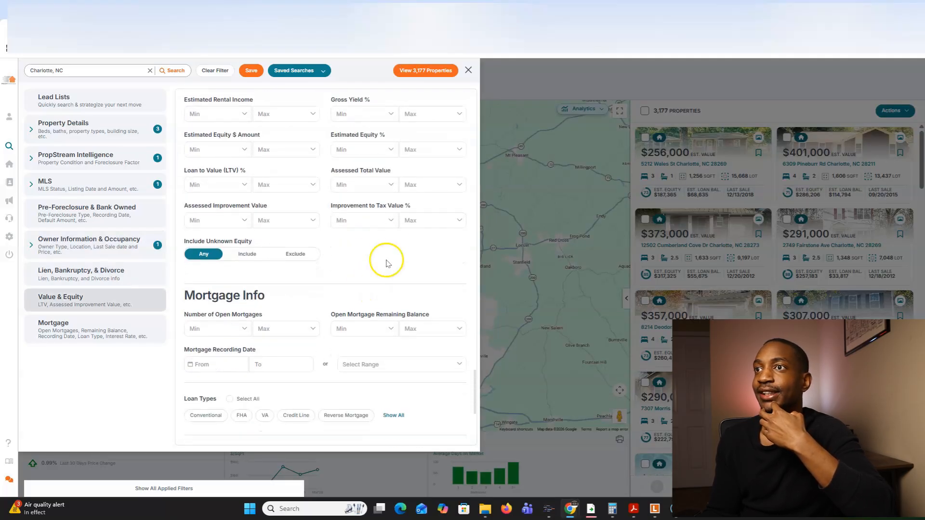
pyautogui.click(391, 150)
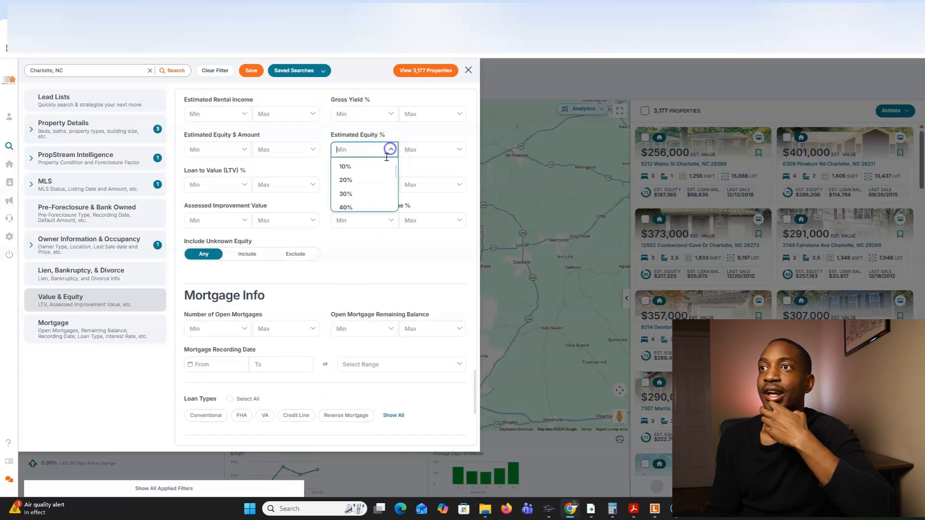
pyautogui.click(354, 206)
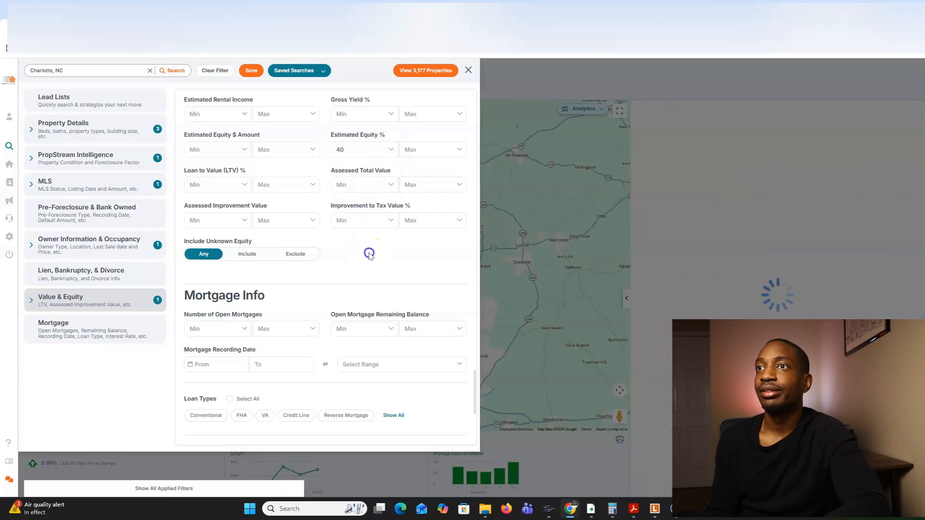
# Set the minimum Years of Ownership to 5 in the Owner Information & Occupancy filters
pyautogui.scroll(10, 369, 256)
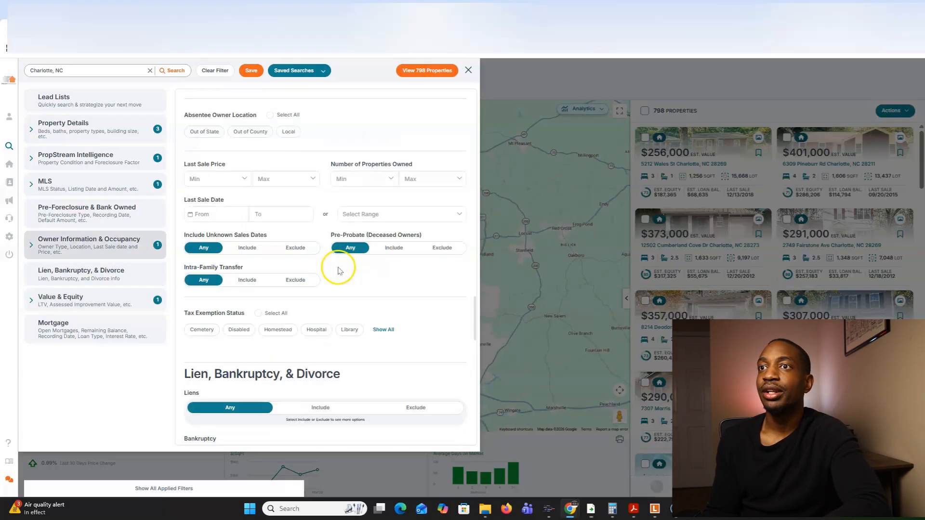
pyautogui.scroll(1, 250, 228)
pyautogui.scroll(-2, 250, 229)
pyautogui.scroll(3, 250, 230)
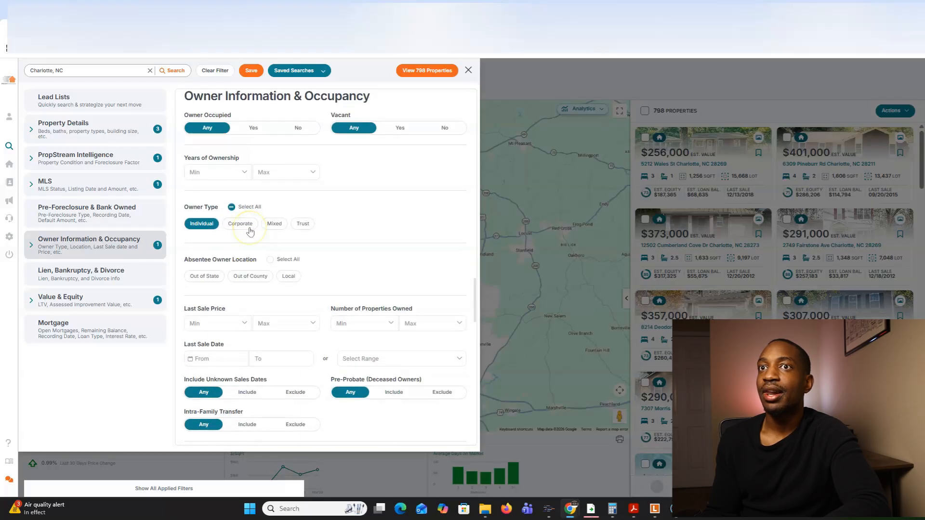
pyautogui.scroll(-1, 250, 232)
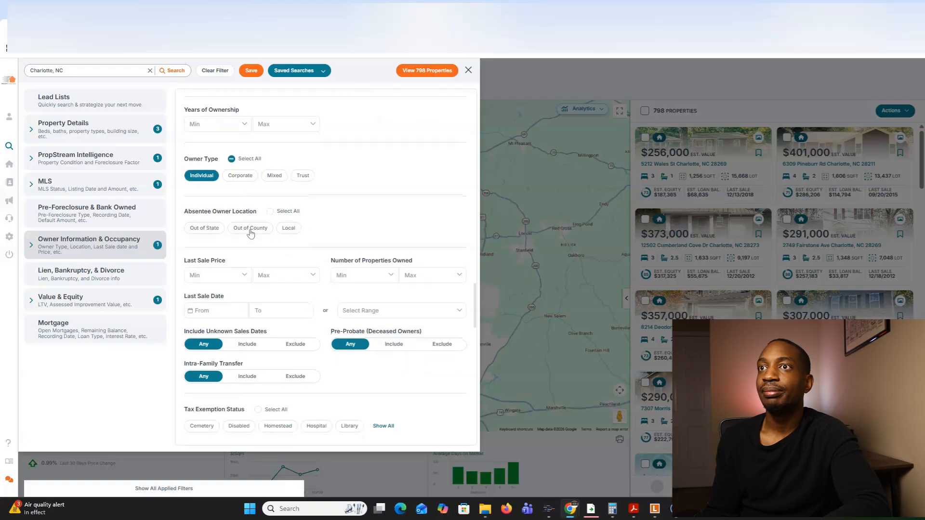
pyautogui.scroll(2, 250, 233)
pyautogui.click(239, 221)
pyautogui.click(233, 243)
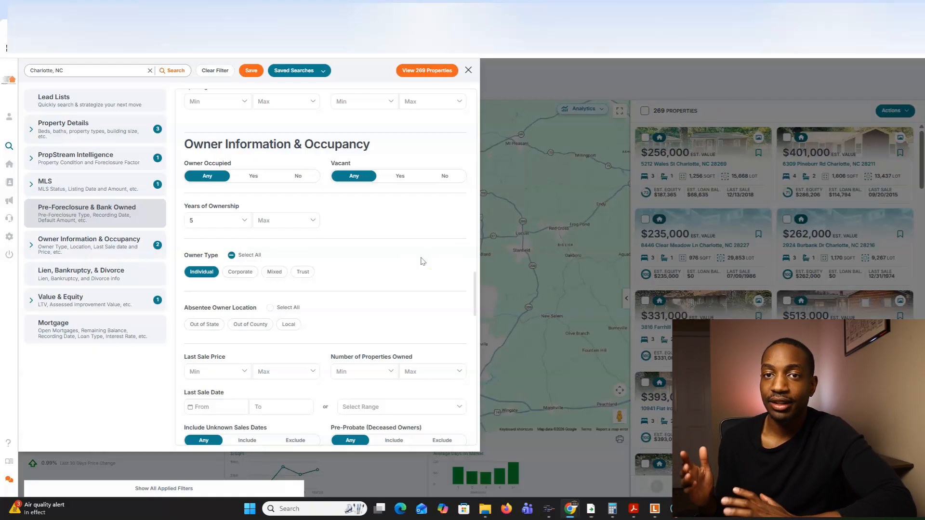
# Clear all filters from the single-family Charlotte, NC search
pyautogui.scroll(10, 305, 202)
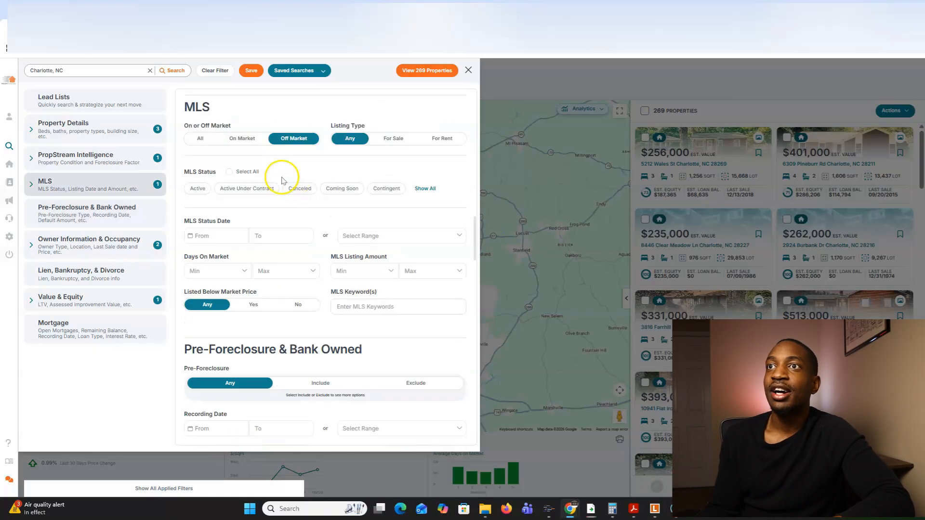
pyautogui.click(201, 72)
# Start a new Charlotte, NC filter set by limiting the MLS market status to Off Market
pyautogui.scroll(8, 301, 241)
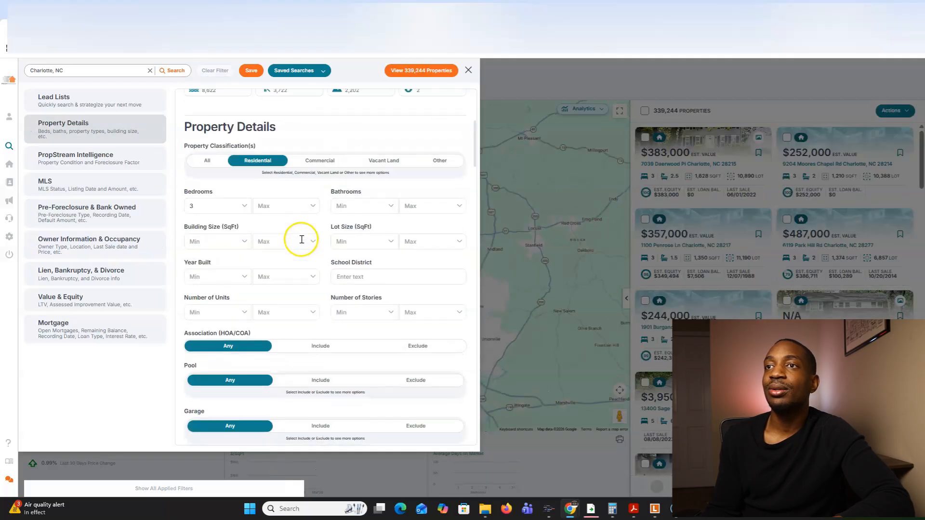
pyautogui.scroll(3, 304, 243)
pyautogui.scroll(-10, 304, 243)
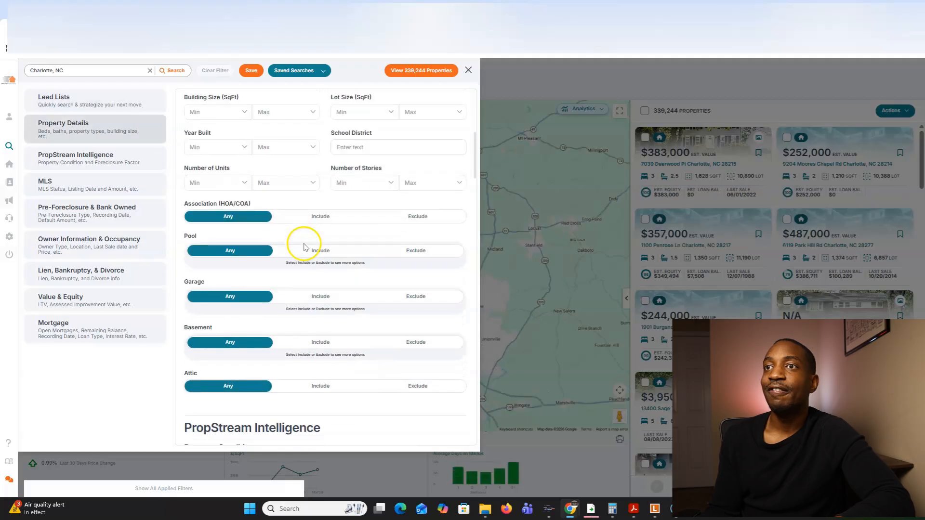
pyautogui.scroll(-1, 304, 247)
pyautogui.scroll(-6, 304, 245)
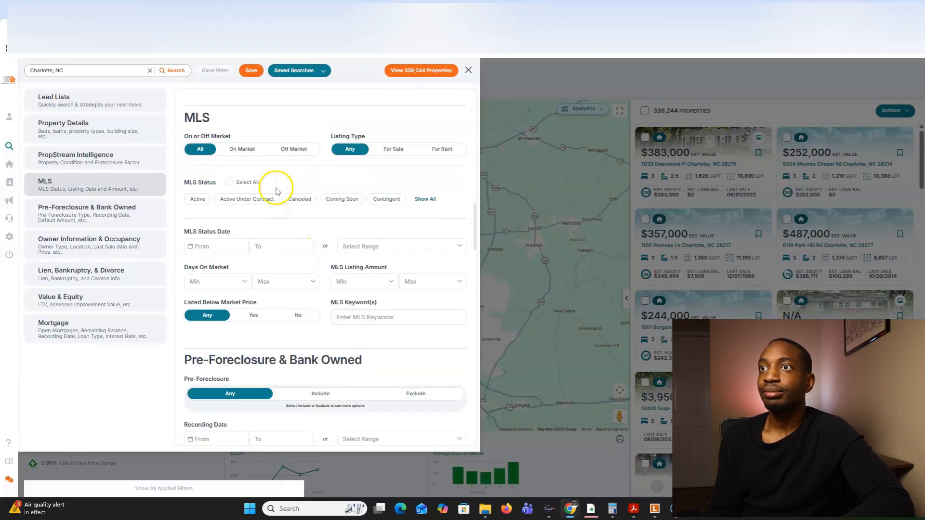
pyautogui.click(294, 150)
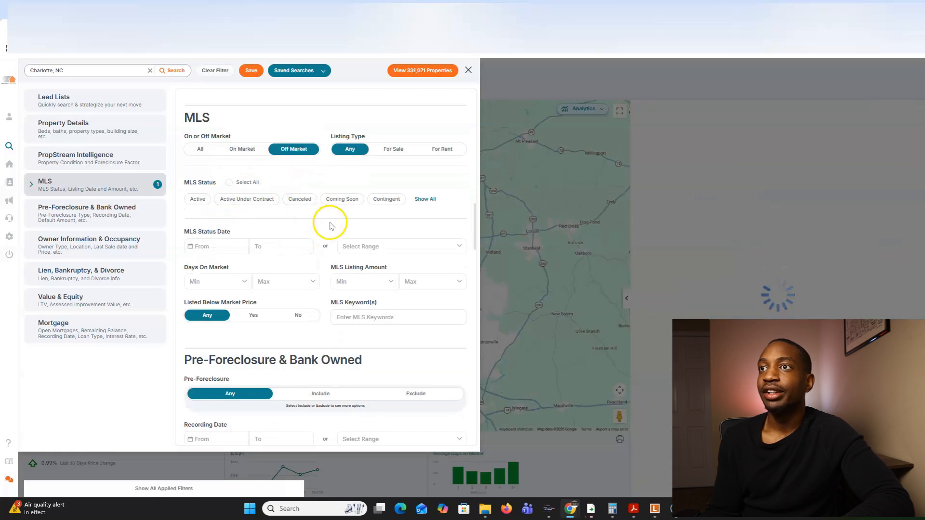
# Limit the property classification to Residential with the Single Family property type in the Property Details filters
pyautogui.scroll(-3, 285, 224)
pyautogui.scroll(12, 285, 224)
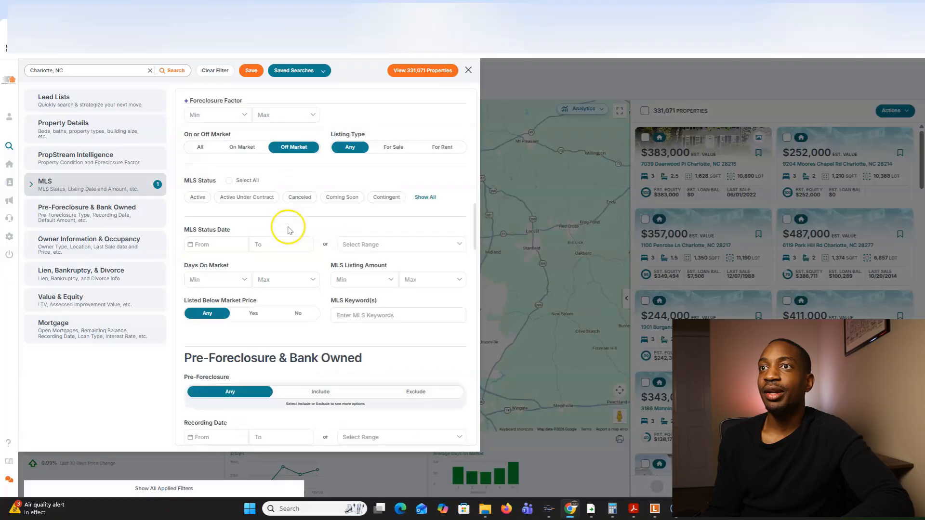
pyautogui.scroll(8, 290, 231)
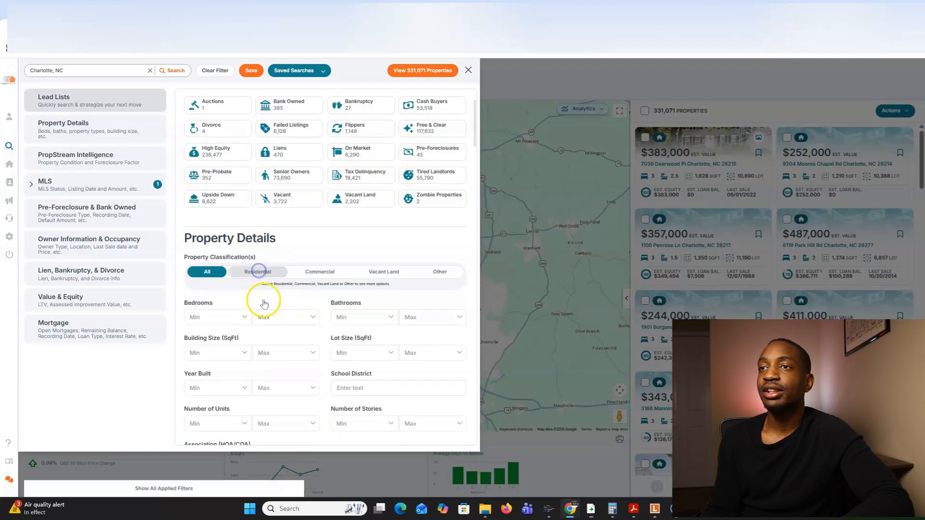
pyautogui.click(215, 311)
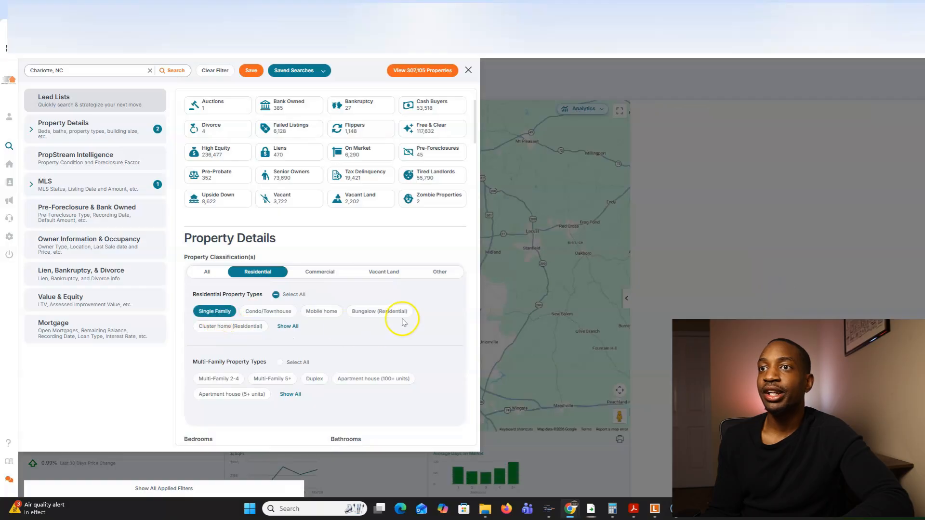
# Set the absentee owner location to Out of State and Vacant to Yes in the Owner Information & Occupancy filters
pyautogui.scroll(-10, 395, 315)
pyautogui.scroll(-4, 295, 180)
pyautogui.scroll(-5, 296, 221)
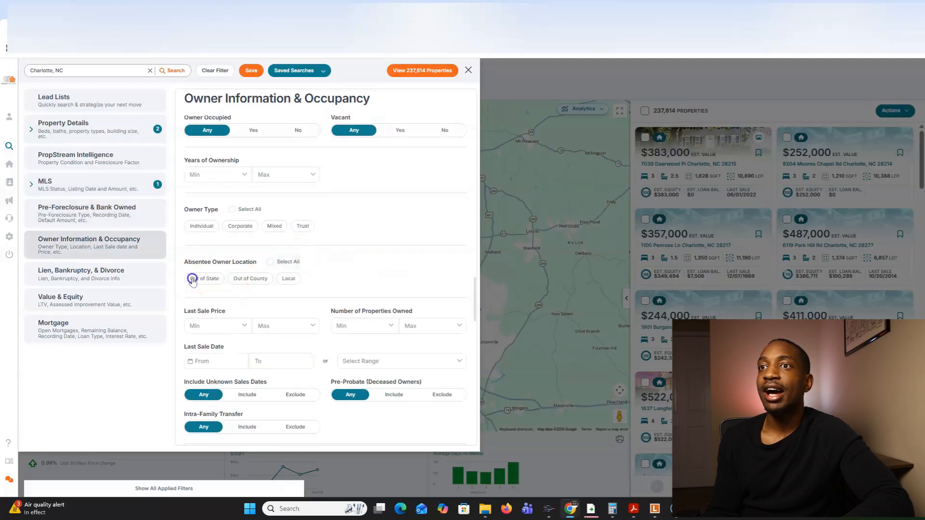
pyautogui.click(192, 279)
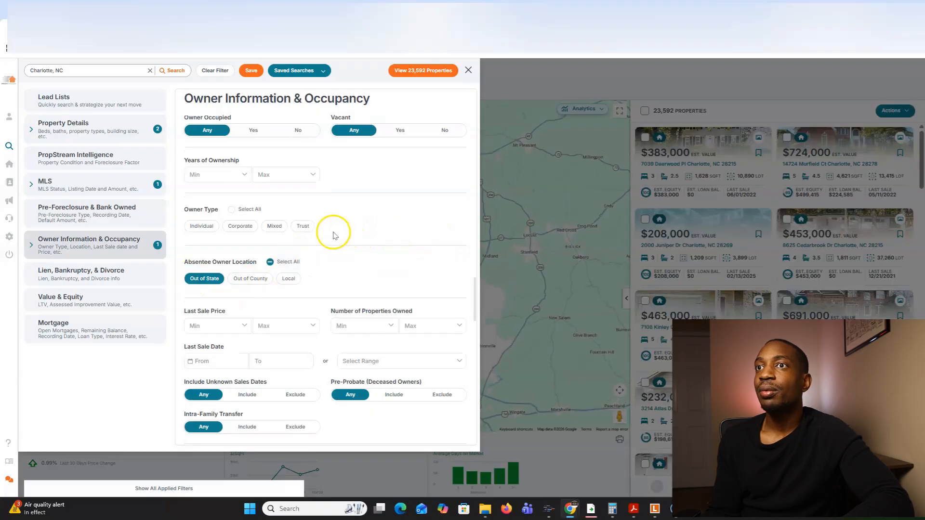
pyautogui.click(400, 128)
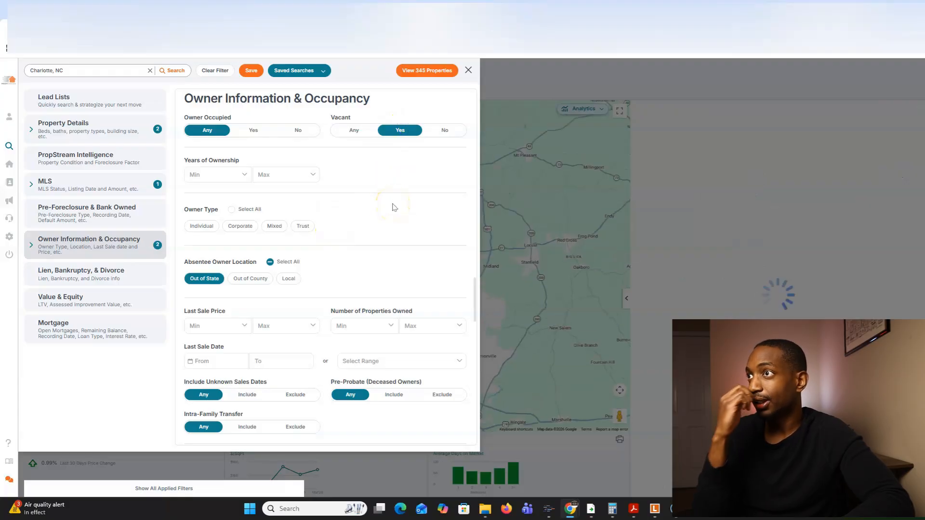